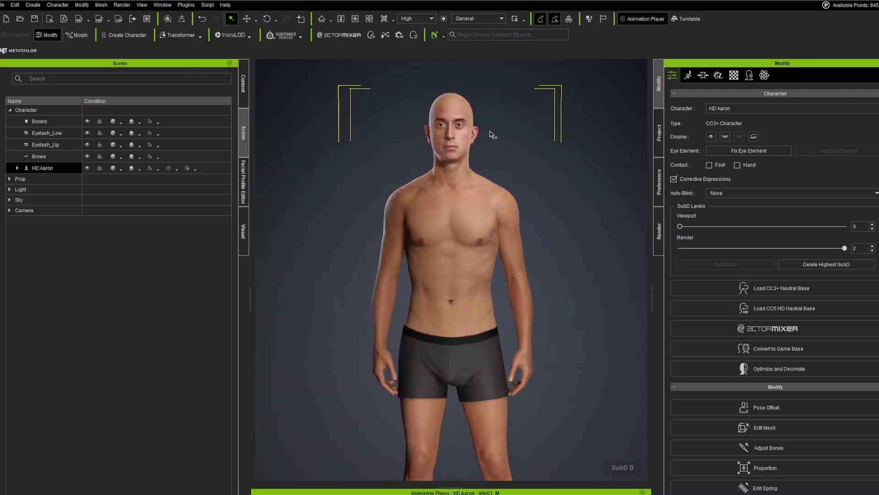
Step: Orbit the character slightly off front, then browse and close the Reallusion HUB product list
right_click_drag(577, 259, 525, 262)
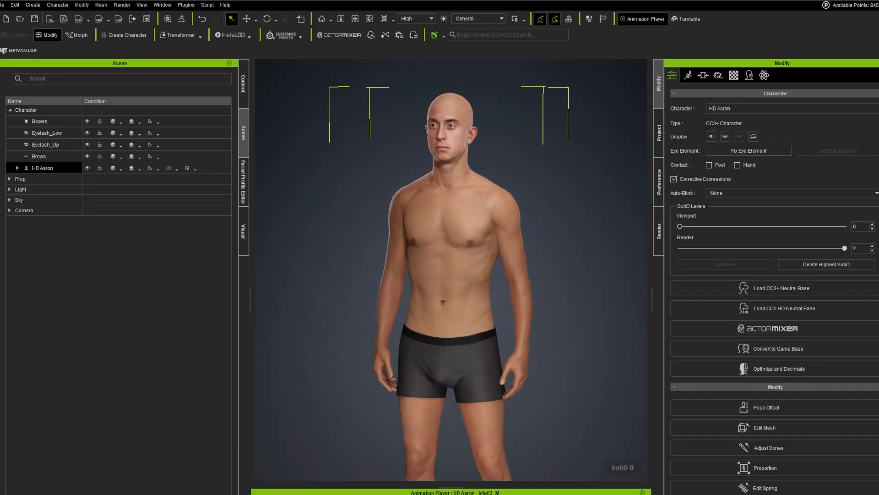
key("alt+Tab")
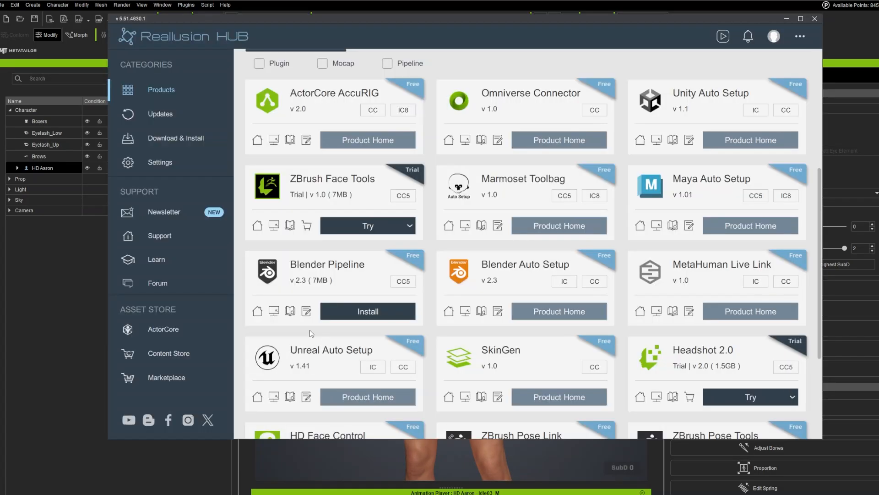
scroll(569, 271, "down", 2)
scroll(569, 271, "down", 2)
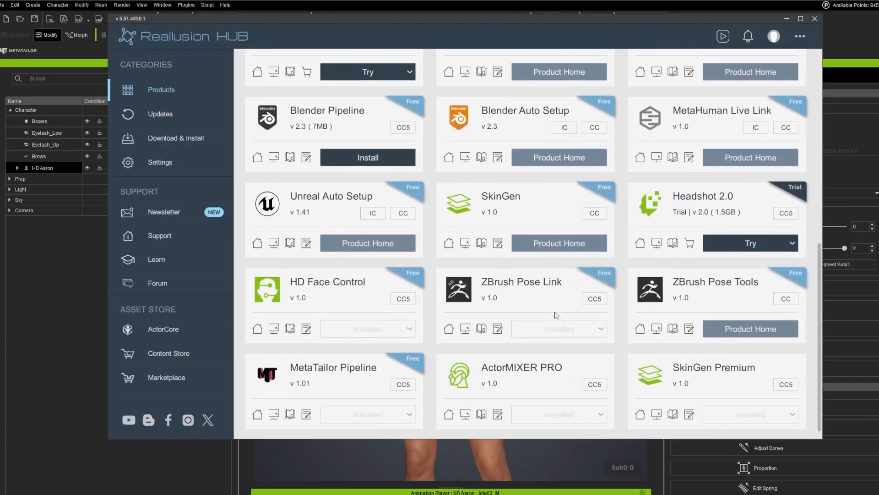
left_click(787, 19)
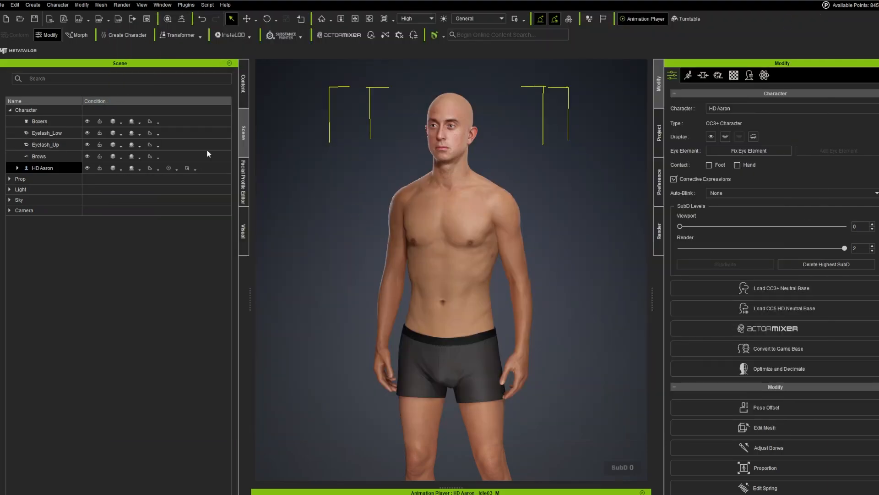
Step: Select HD Aaron in the Scene list, check the Plugins menu, and open GoZ Settings
left_click(161, 180)
left_click(195, 169)
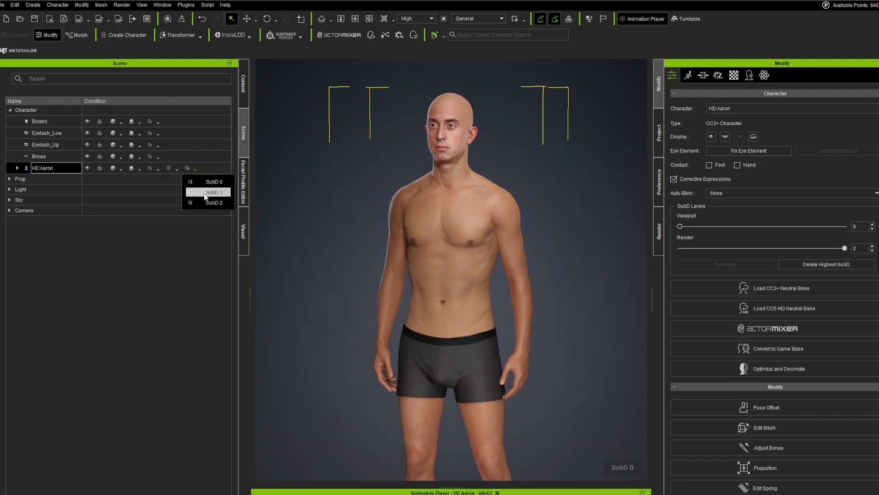
left_click(303, 191)
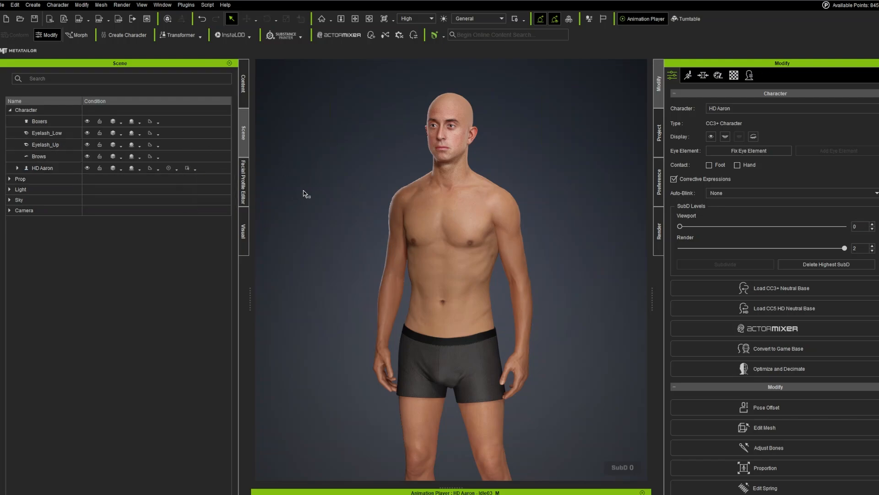
left_click(42, 168)
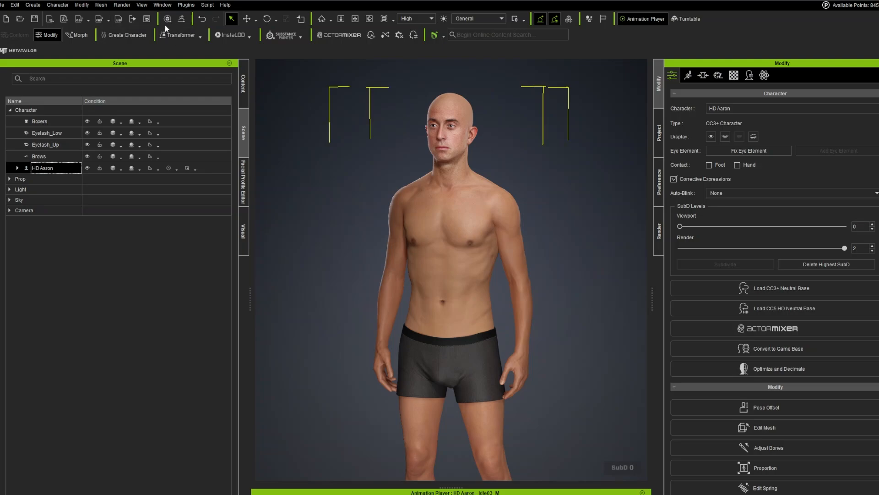
left_click(186, 4)
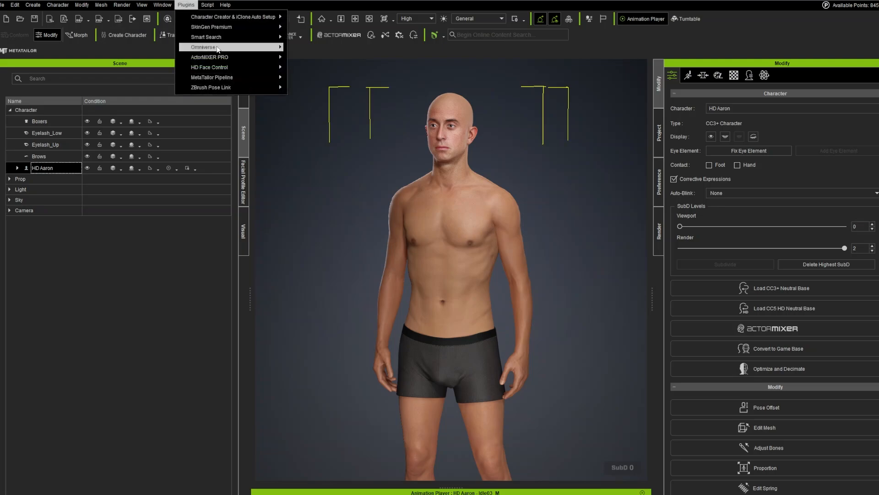
mouse_move(246, 90)
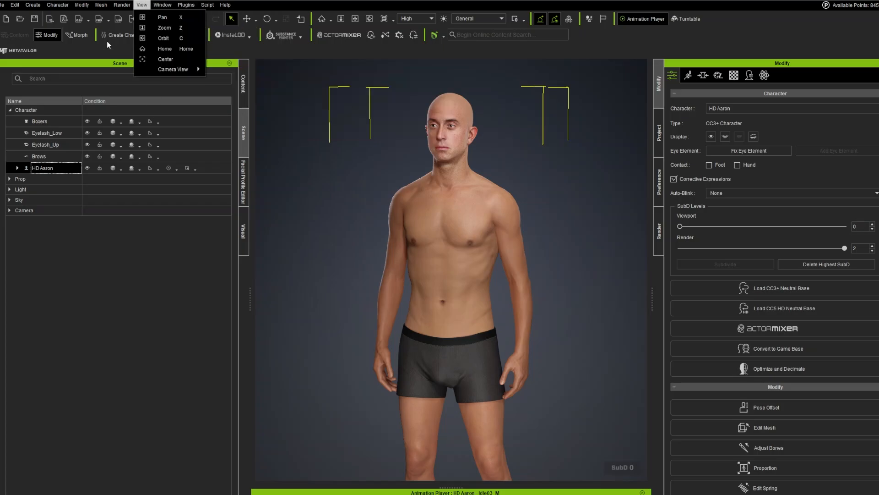
left_click(120, 51)
left_click(181, 20)
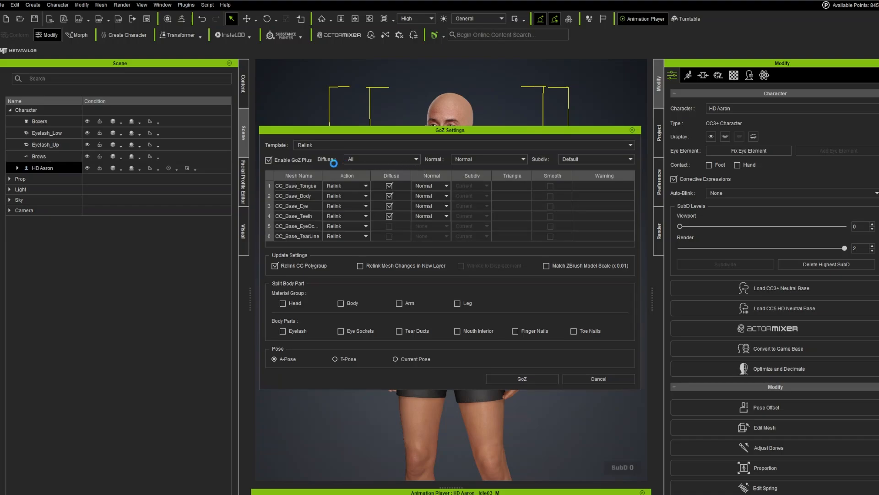
Step: Set Diffuse and Normal to None, keep Subdiv at Default, and send HD Aaron via GoZ
left_click(376, 160)
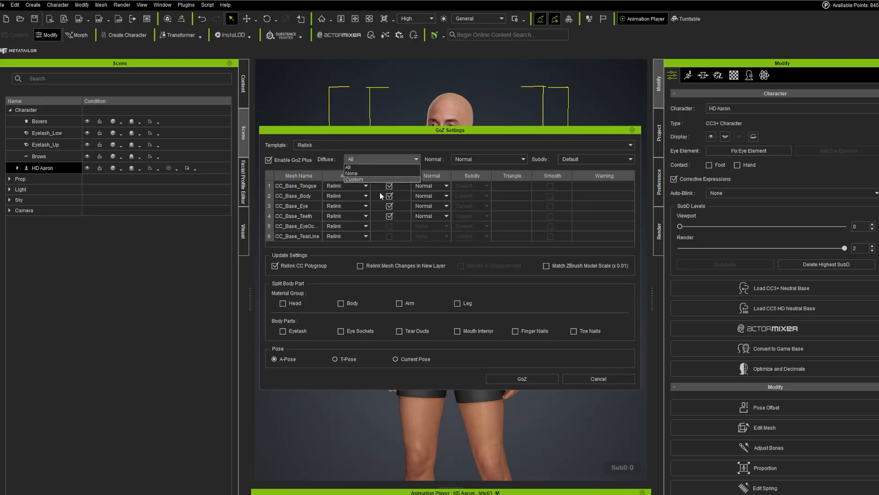
left_click(357, 174)
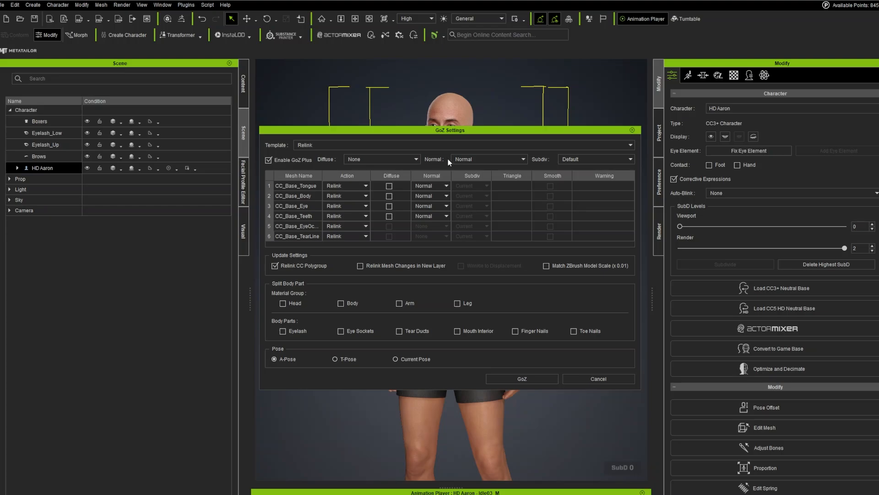
left_click(494, 157)
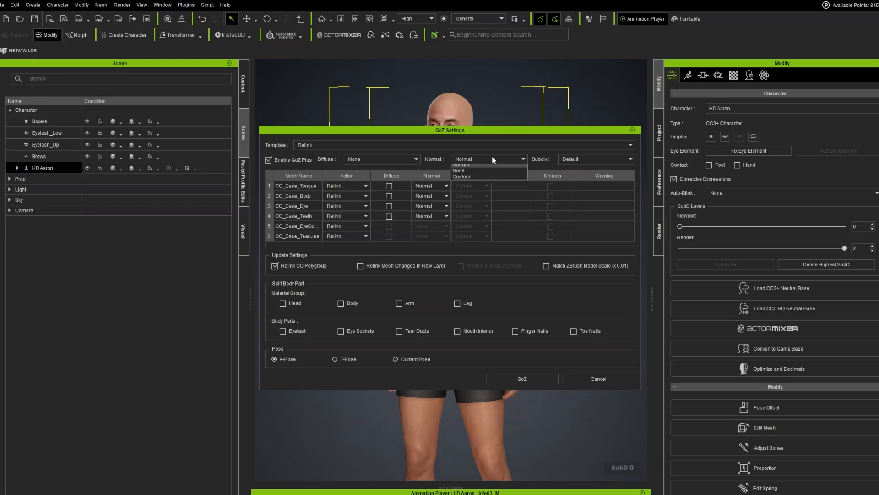
left_click(465, 172)
left_click(591, 160)
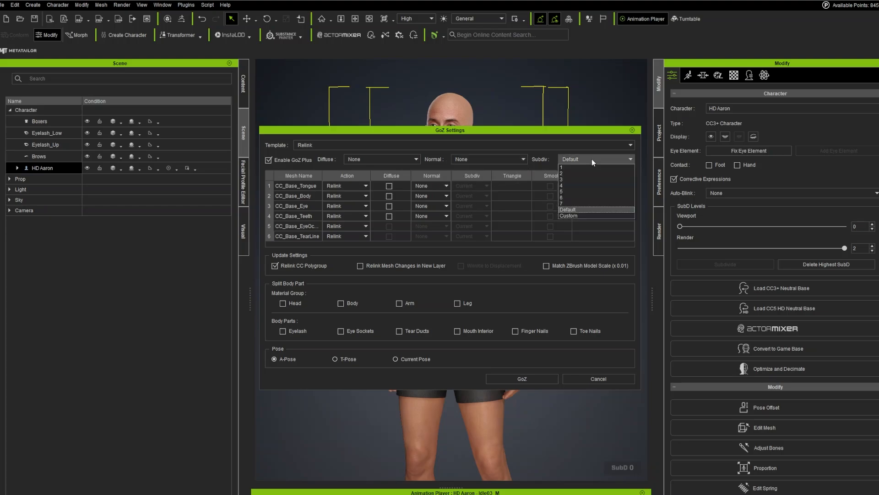
left_click(523, 133)
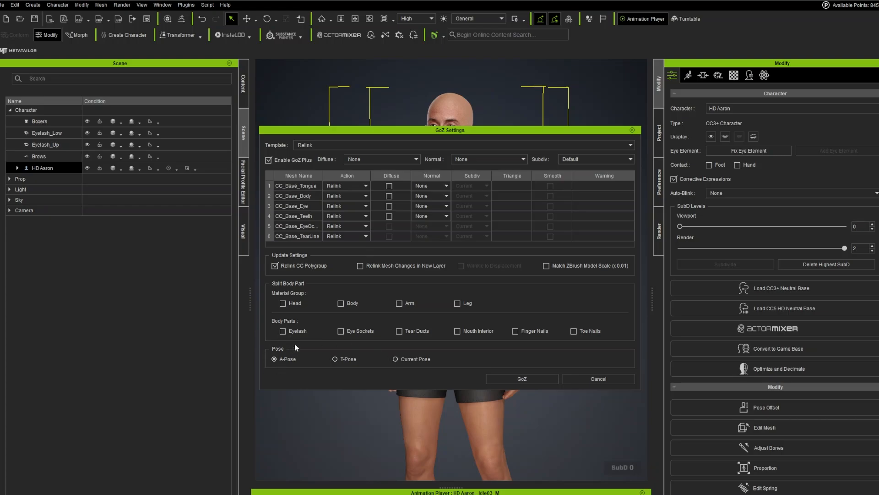
left_click(526, 380)
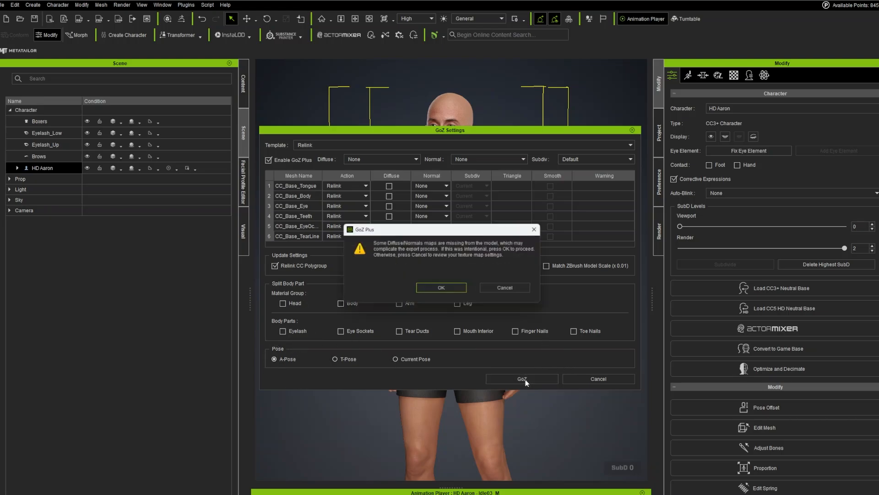
Step: Accept the missing-maps warning, close LightBox, and frame HD Aaron's head in ZBrush
left_click(438, 290)
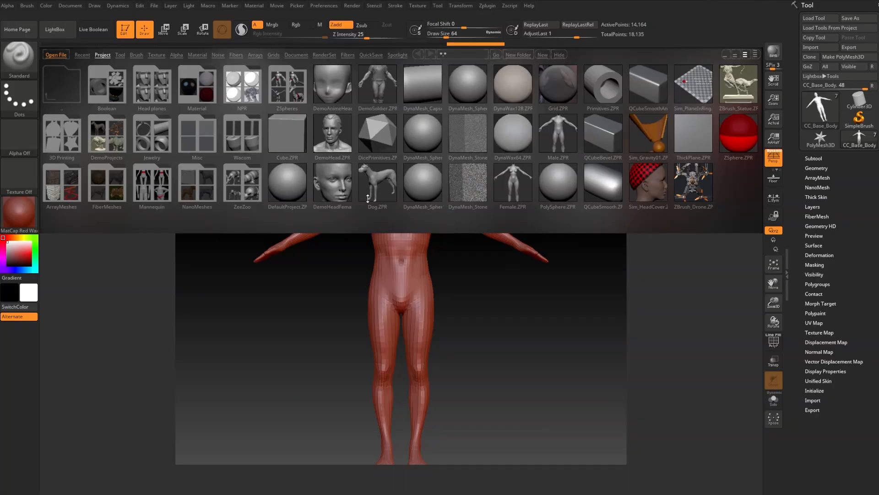
left_click(58, 28)
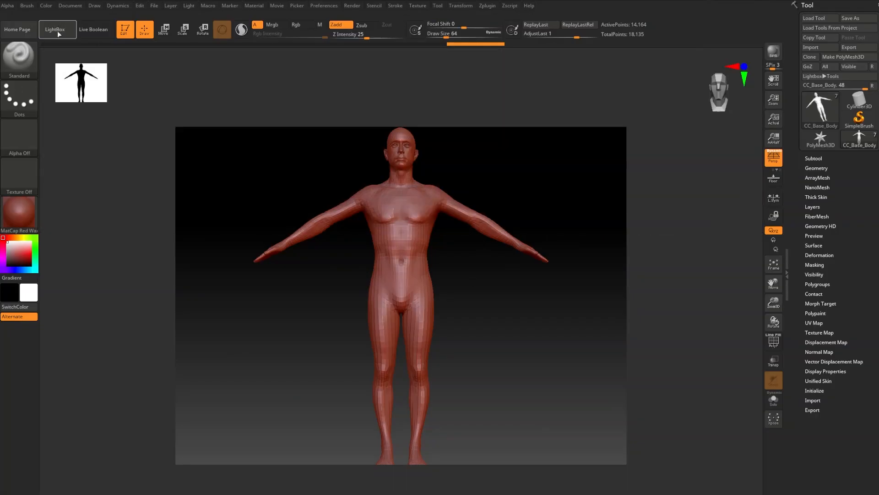
left_click_drag(539, 210, 563, 379, "alt")
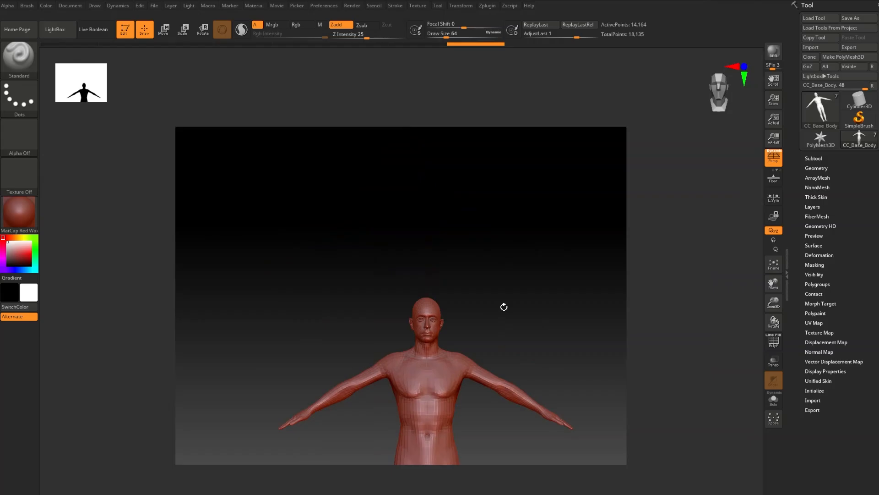
left_click_drag(504, 307, 526, 387, "alt")
left_click_drag(476, 288, 482, 337, "alt")
left_click_drag(472, 316, 471, 208, "alt")
left_click_drag(543, 201, 506, 187, "alt")
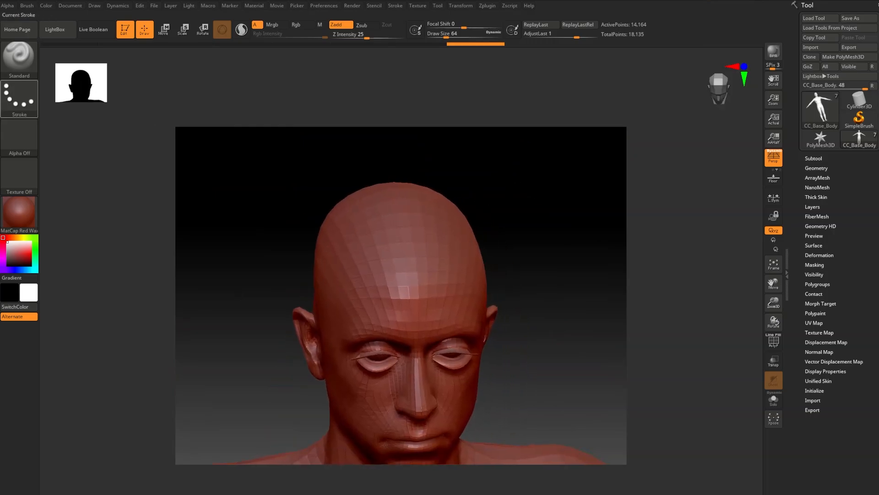
Step: With SnakeHook at a draw size near 899, pull two pointed horns from the skull top
left_click(19, 57)
left_click(416, 280)
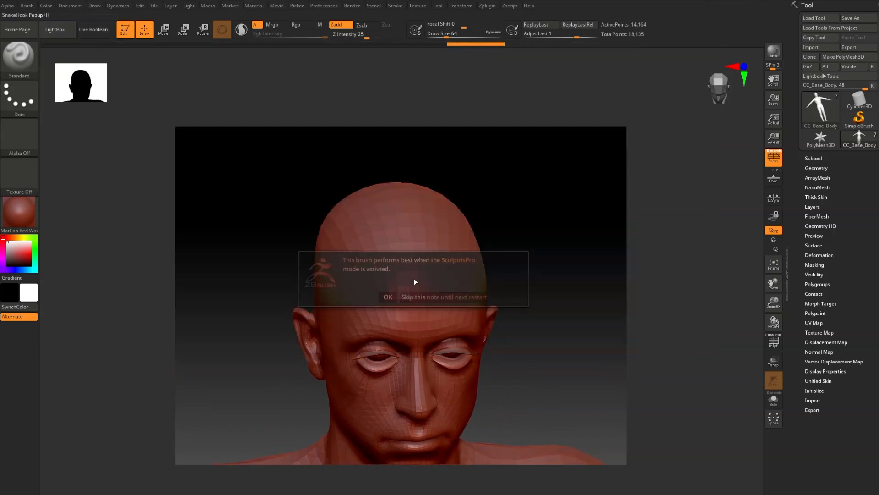
left_click(388, 297)
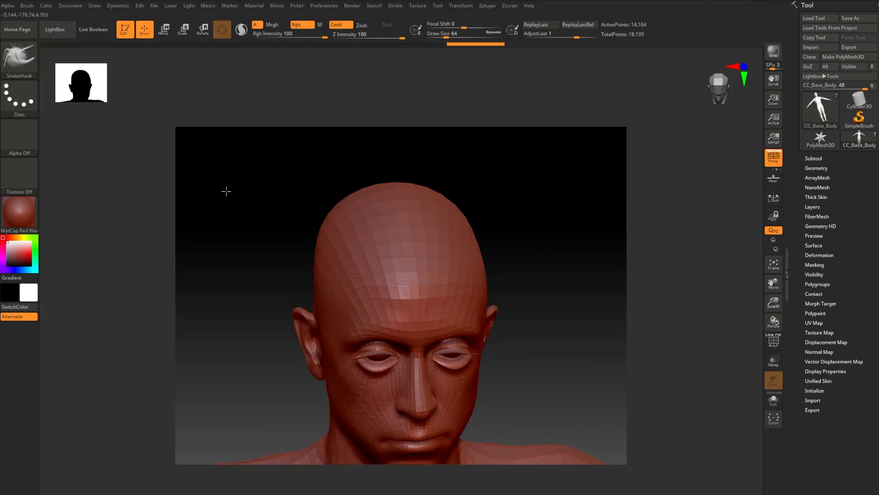
key("space")
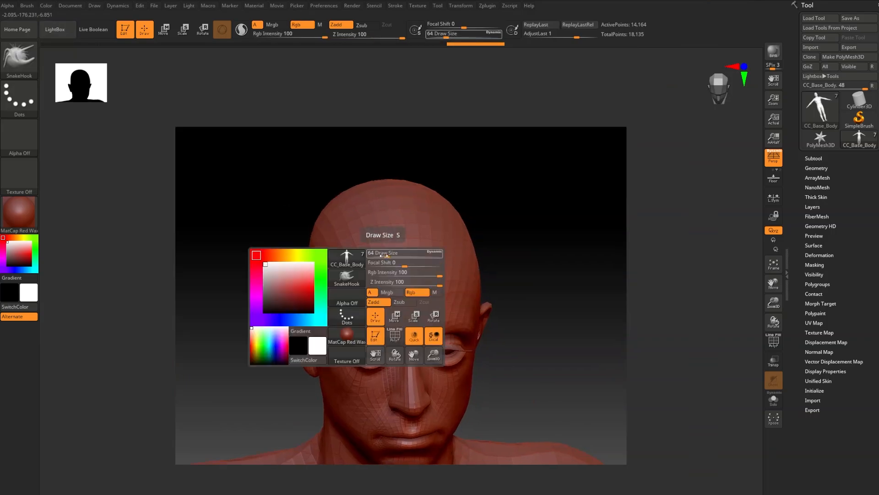
left_click_drag(384, 256, 439, 264)
mouse_move(486, 219)
left_mouse_down()
mouse_move(534, 233)
mouse_move(255, 233)
left_mouse_up()
mouse_move(349, 213)
left_mouse_down()
mouse_move(297, 137)
mouse_move(342, 208)
mouse_move(312, 156)
left_mouse_up()
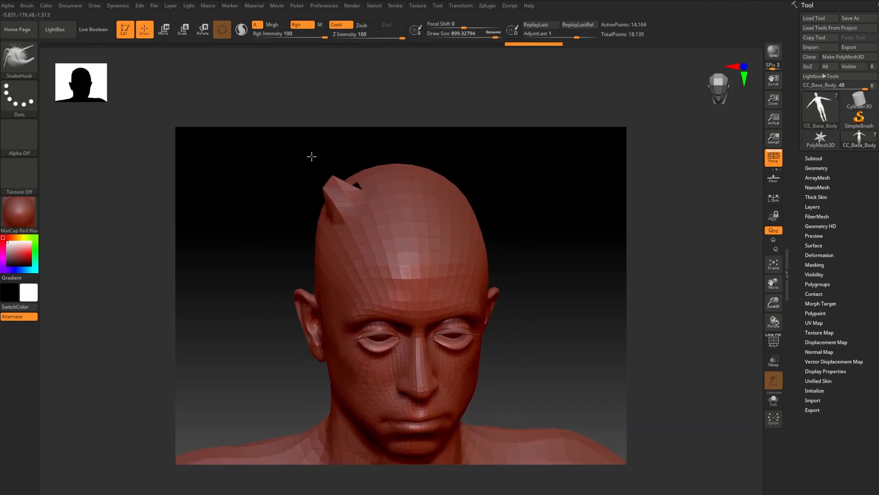
left_click_drag(459, 199, 485, 143)
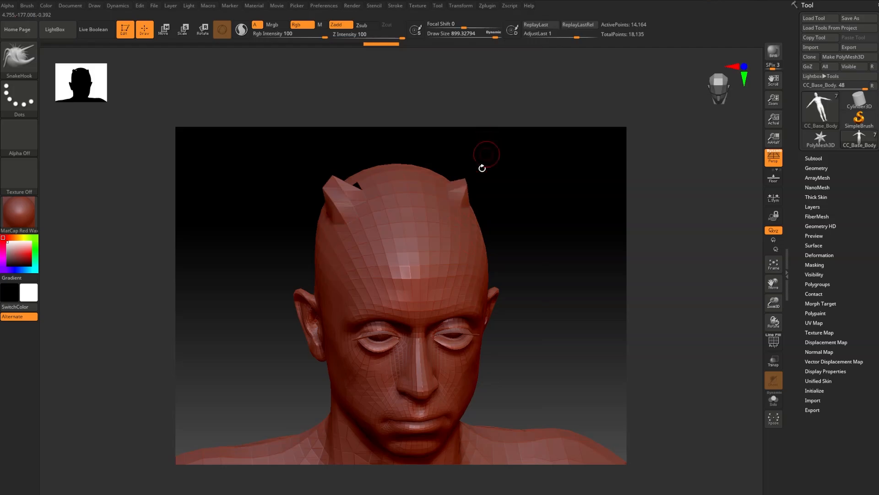
left_click_drag(465, 188, 487, 153)
mouse_move(536, 257)
left_mouse_down()
mouse_move(529, 236)
mouse_move(541, 304)
mouse_move(532, 273)
mouse_move(533, 289)
left_mouse_up()
Step: Switch to the Move brush and raise its draw size to 1000
left_click(9, 69)
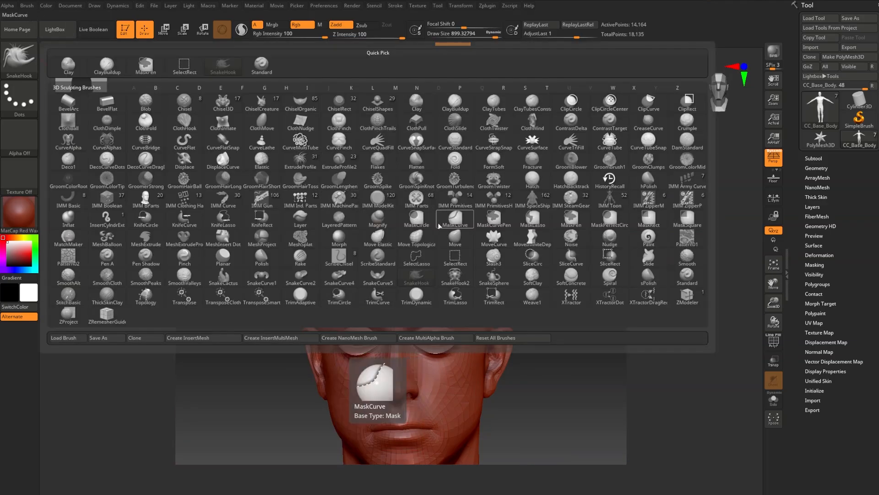
left_click(456, 246)
left_click_drag(518, 262, 522, 237, "alt")
left_click_drag(522, 237, 539, 236)
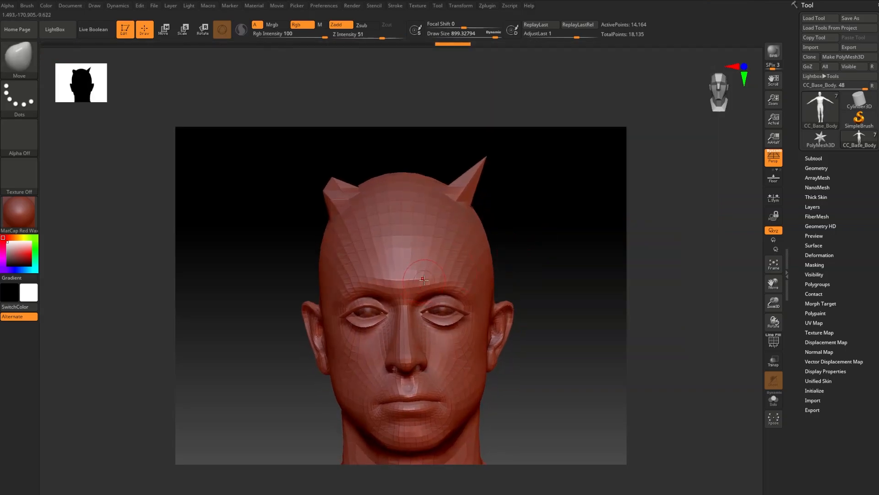
key("space")
left_click_drag(422, 281, 431, 281)
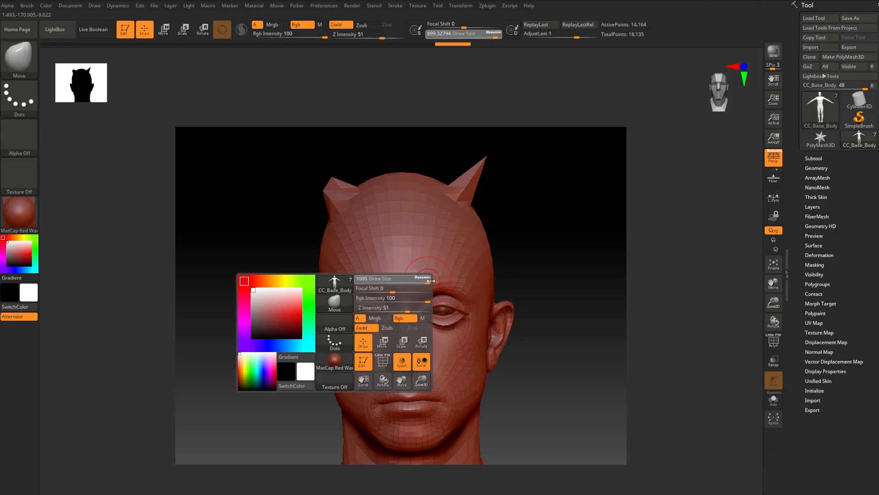
Step: Lift and refine both eyebrows and upper lids with the Move brush
left_click(463, 290)
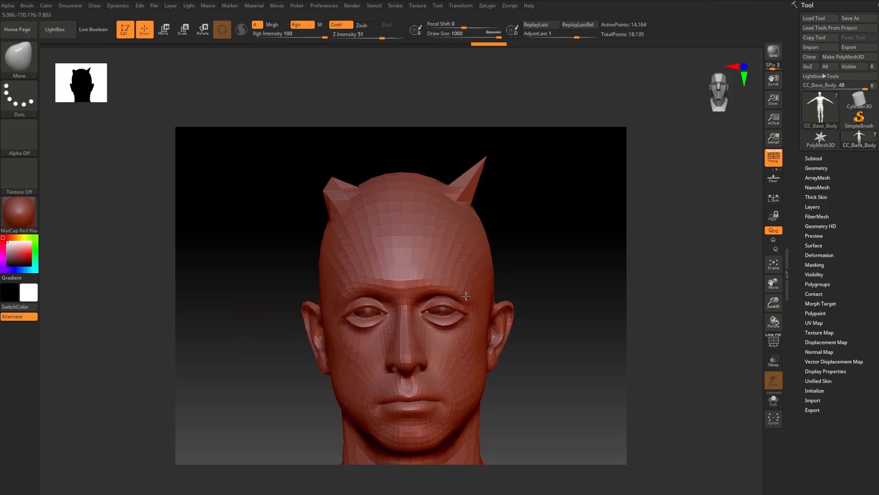
left_click(349, 289)
left_click_drag(355, 295, 352, 284)
mouse_move(454, 297)
left_mouse_down()
mouse_move(462, 269)
mouse_move(459, 278)
left_mouse_up()
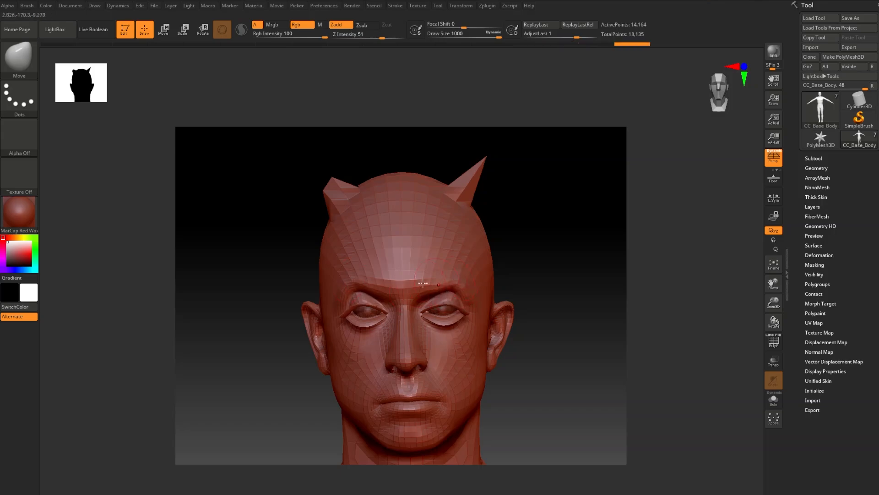
left_click_drag(352, 285, 352, 280)
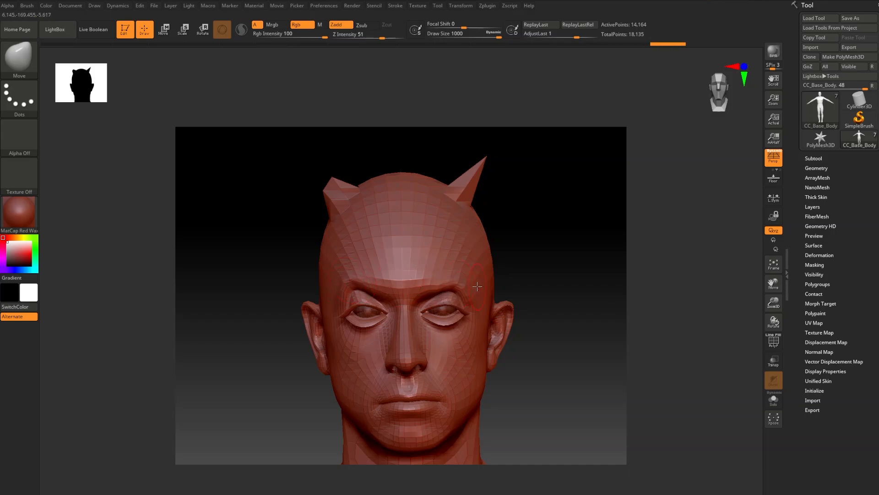
left_click_drag(461, 280, 461, 278)
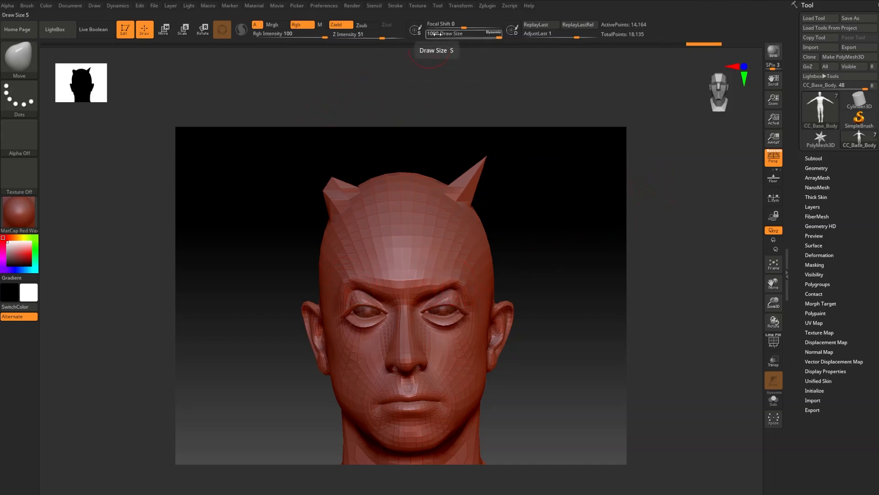
Step: In CC GoZ Plus, turn off SubD 2, Polypaint, Normal and Displacement, set Map Size 4096, and send
left_click(485, 8)
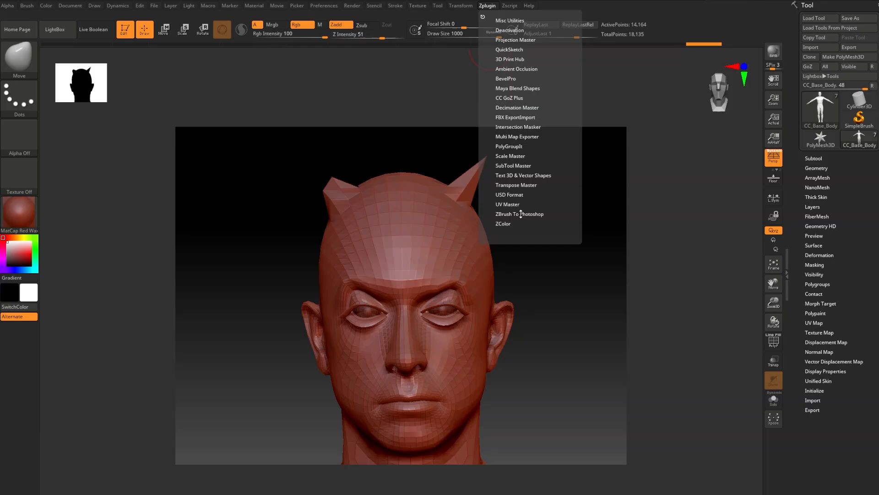
left_click(509, 98)
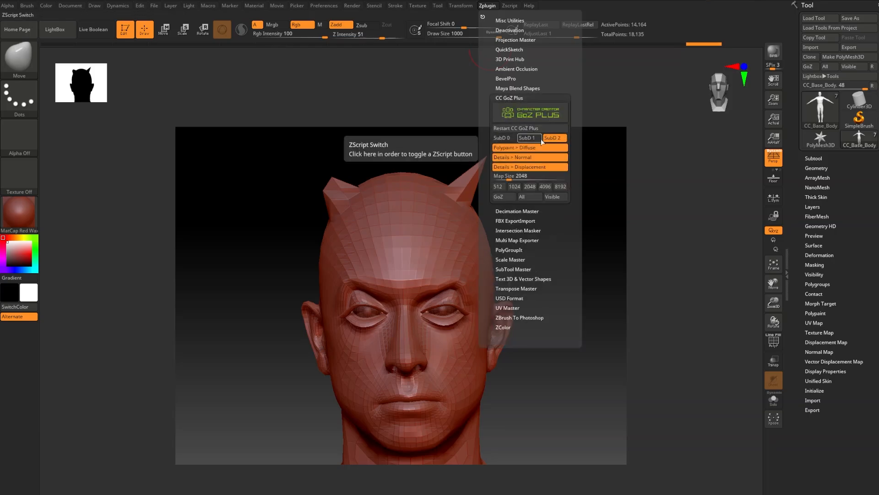
left_click(555, 139)
left_click(532, 148)
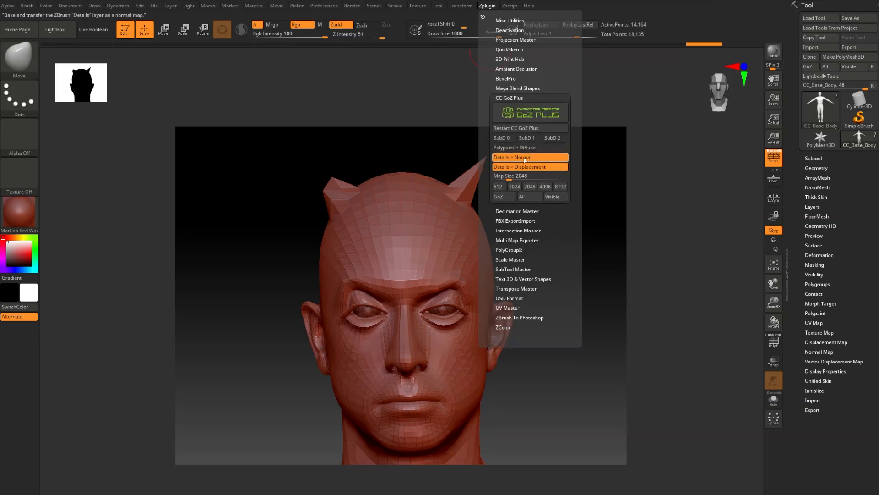
left_click(524, 158)
left_click(544, 167)
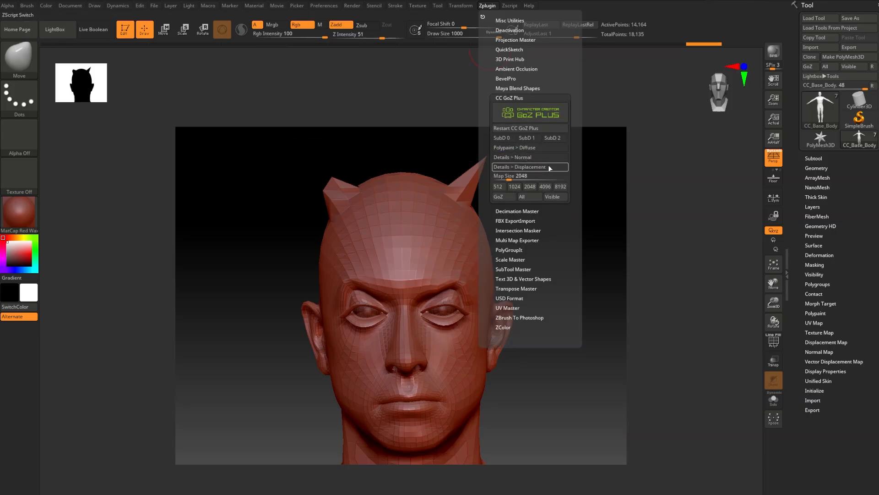
left_click(545, 186)
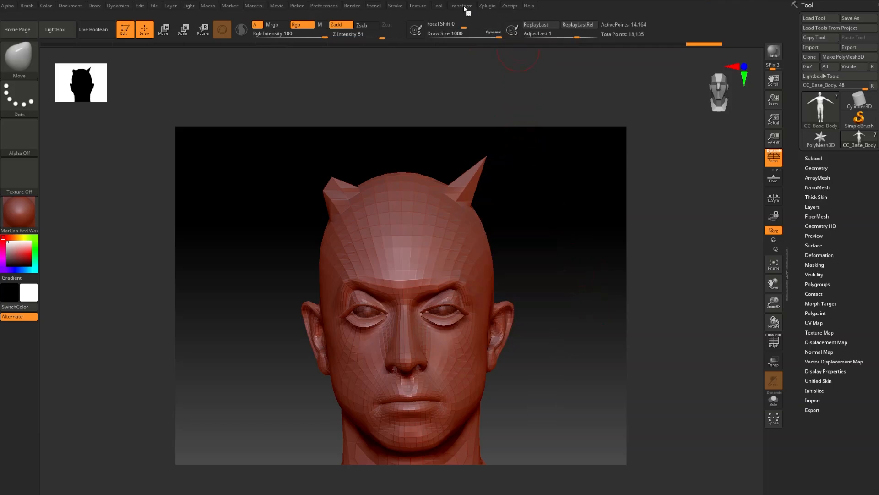
left_click(488, 7)
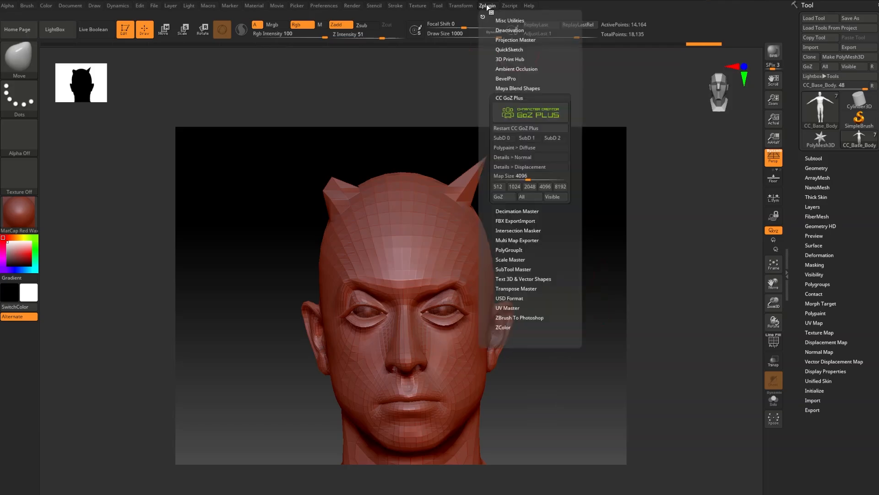
left_click(504, 197)
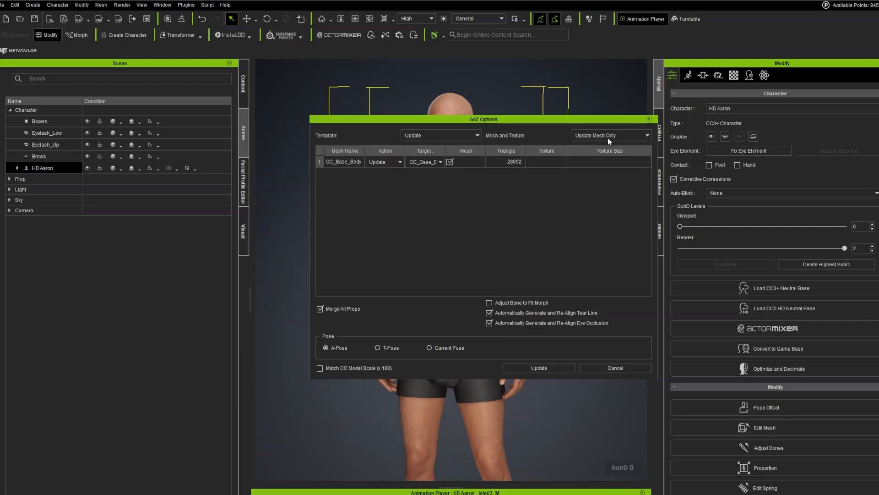
Step: Keep Update Mesh Only and apply the update to CC_Base_Body
left_click(530, 367)
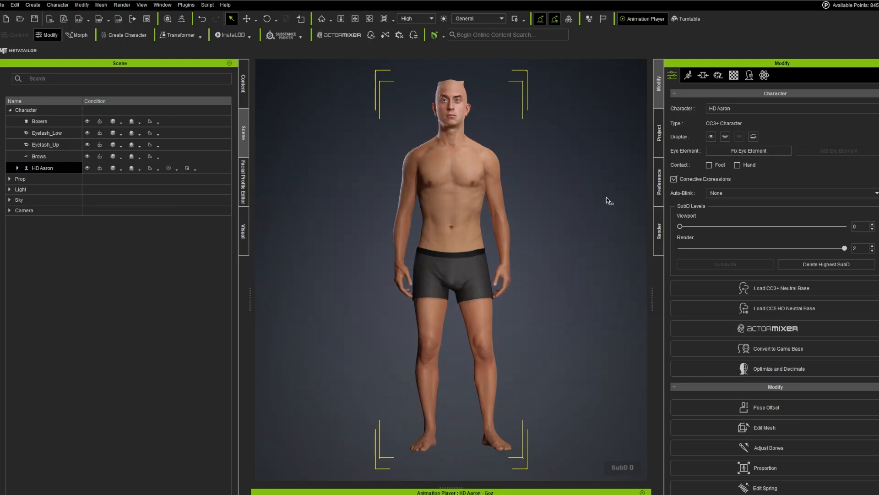
left_click(549, 187)
middle_click_drag(545, 184, 535, 353, "alt")
right_click_drag(523, 316, 524, 290, "alt")
scroll(524, 290, "up", 5)
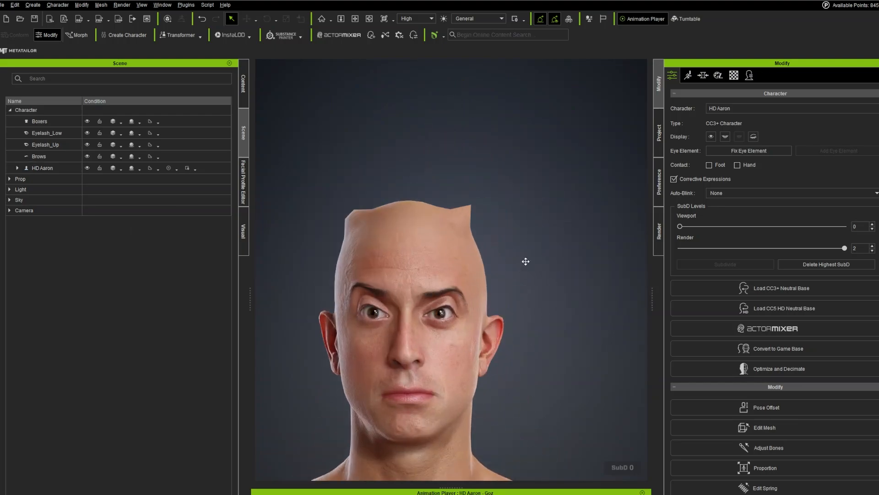
middle_click_drag(526, 262, 540, 232)
mouse_move(540, 232)
right_mouse_down()
mouse_move(622, 249)
mouse_move(540, 237)
right_mouse_up()
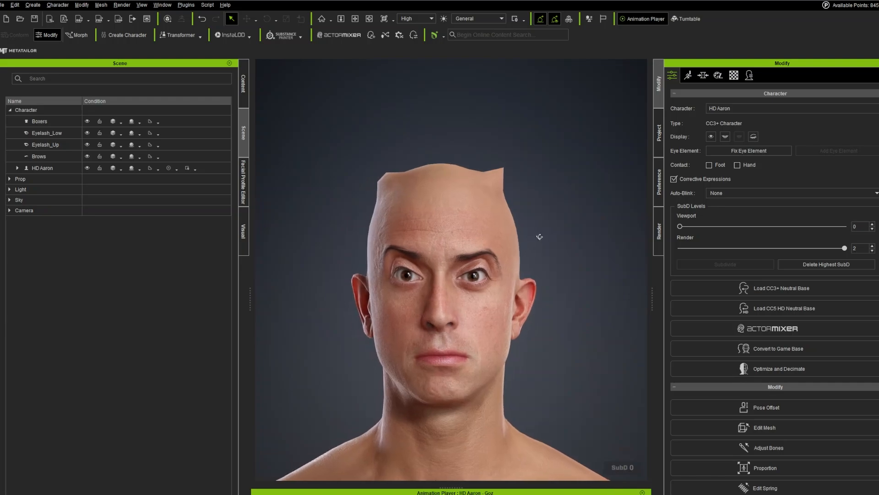
scroll(545, 241, "down", 3)
middle_click_drag(560, 299, 562, 211)
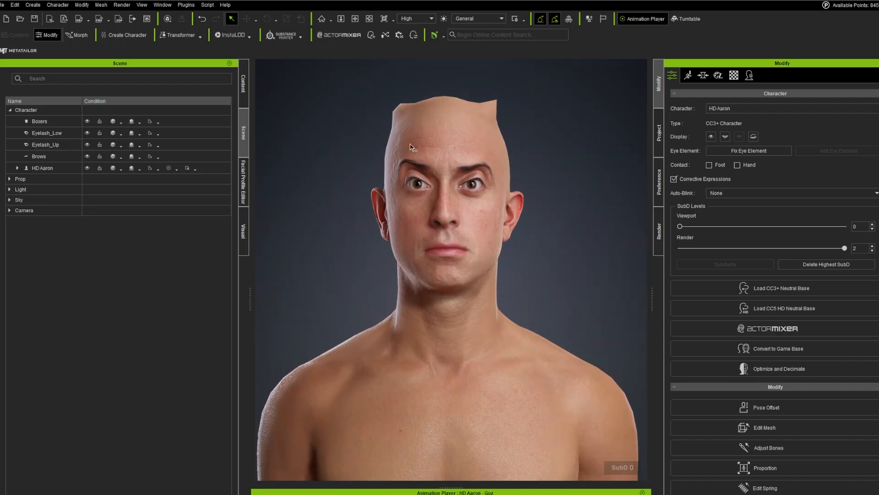
Step: Under Morph > Head > Eye, drag Eye Scale to 100, then reselect HD Aaron
left_click(704, 78)
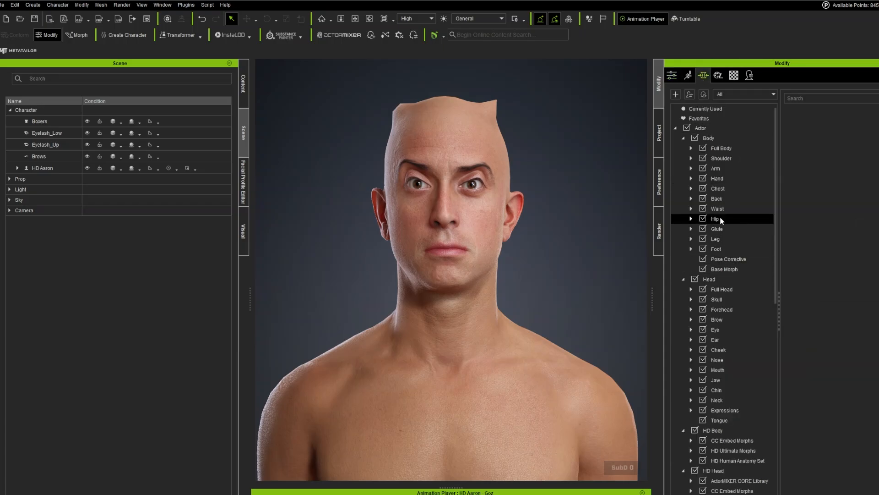
left_click(715, 301)
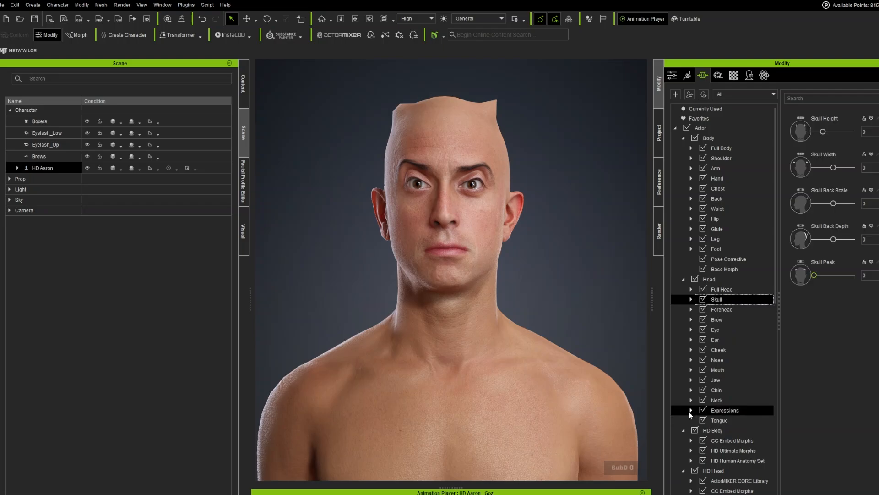
left_click(716, 330)
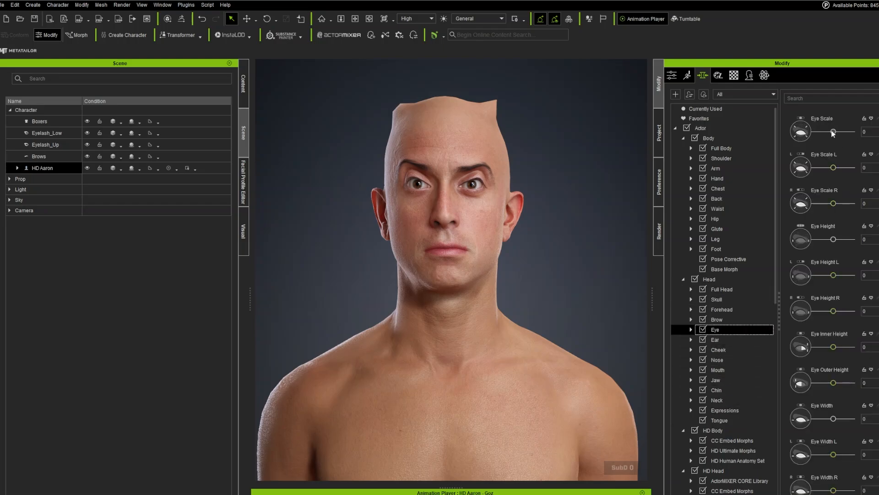
left_click_drag(833, 132, 854, 131)
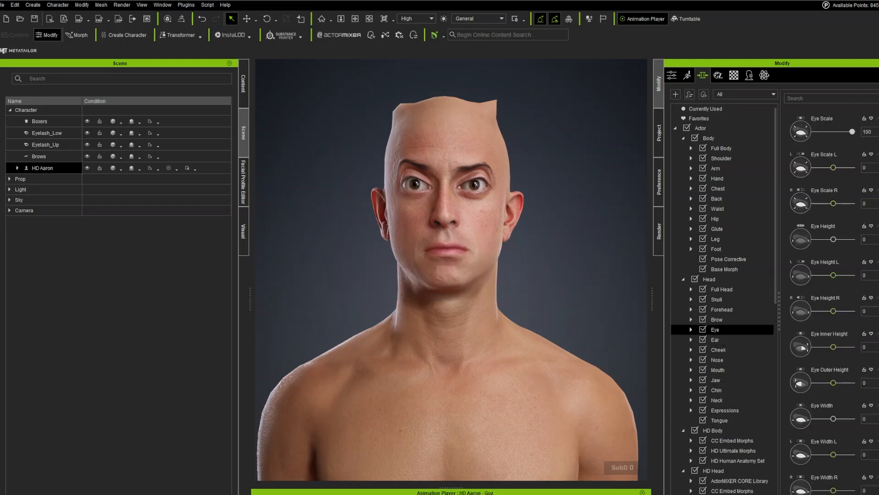
left_click(33, 169)
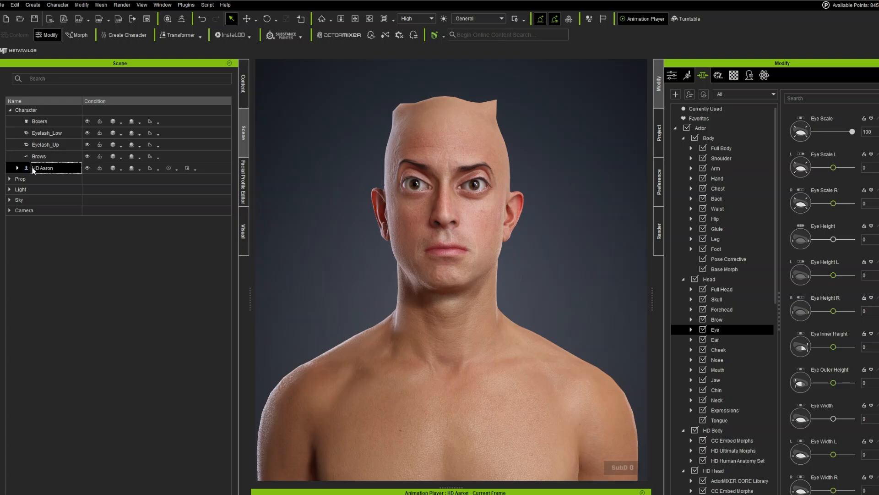
Step: Set Diffuse and Normal export to None in GoZ Settings and send the enlarged-eye head to ZBrush
left_click(182, 21)
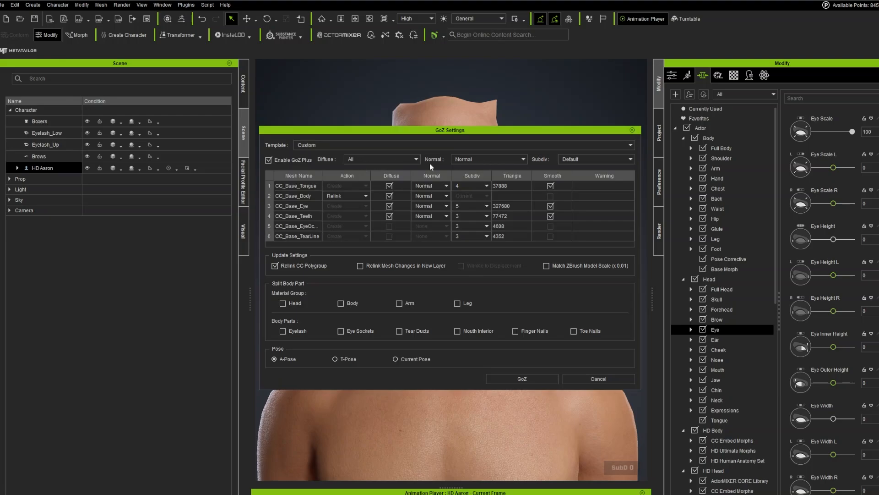
left_click(375, 158)
left_click(365, 174)
left_click(482, 158)
left_click(466, 172)
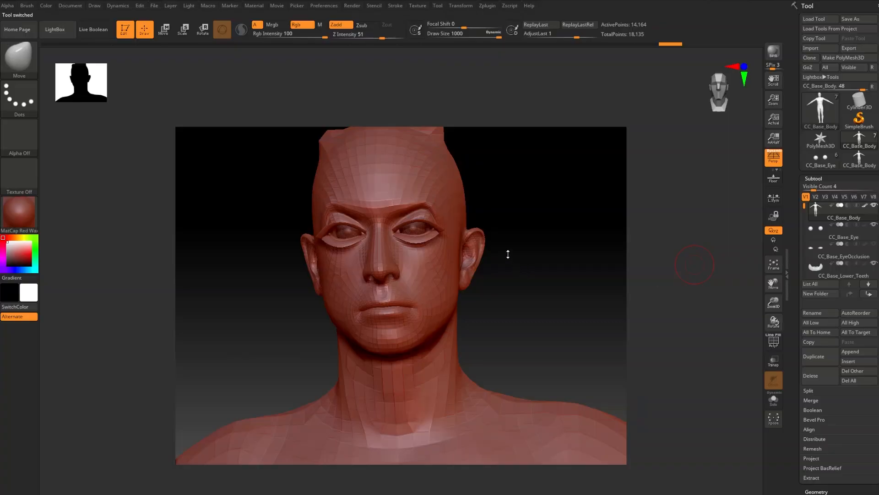
left_click_drag(508, 255, 525, 269)
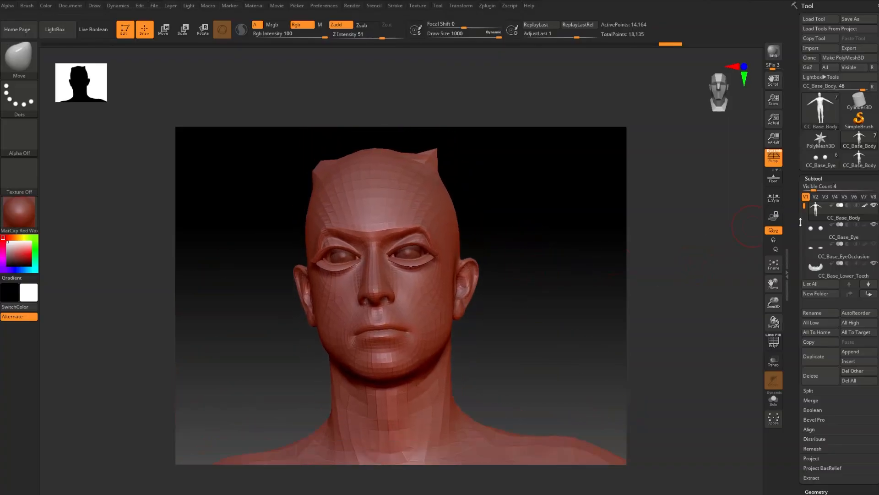
Step: Open the Geometry sub-palette for the re-imported body in ZBrush's Tool panel
left_click(823, 491)
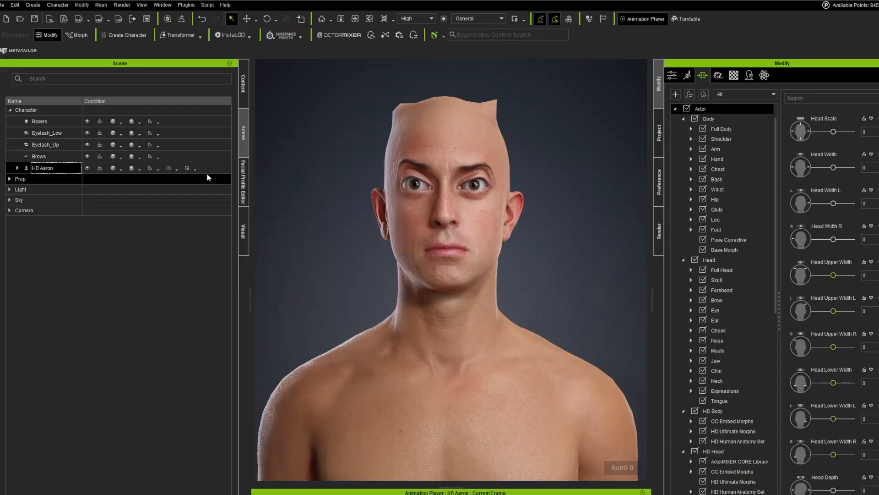
Step: Set HD Aaron's viewport subdivision to SubD 1 and orbit to inspect the horned head
left_click(194, 170)
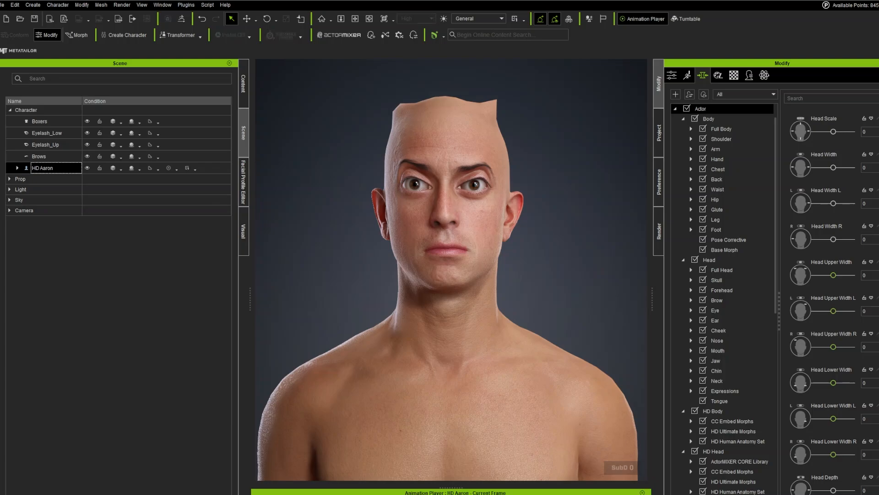
right_click_drag(533, 281, 643, 467)
mouse_move(587, 253)
right_mouse_down()
mouse_move(609, 251)
mouse_move(587, 250)
right_mouse_up()
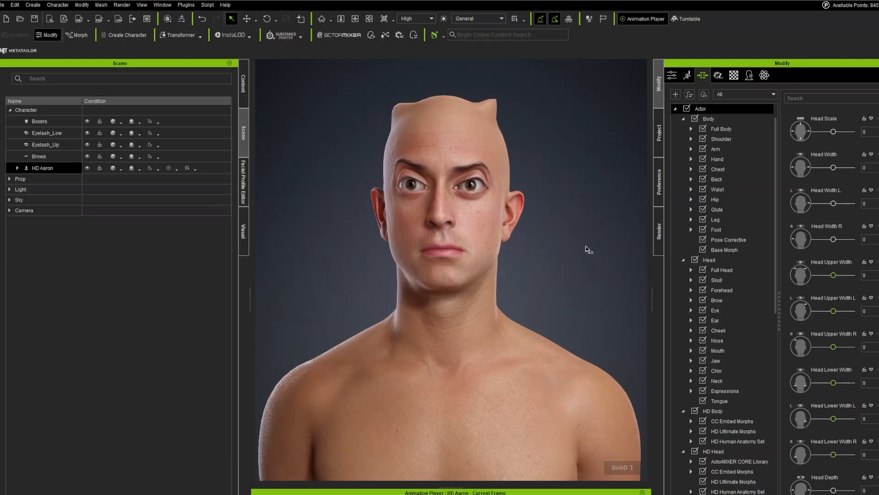
left_click(39, 157)
left_click(42, 169)
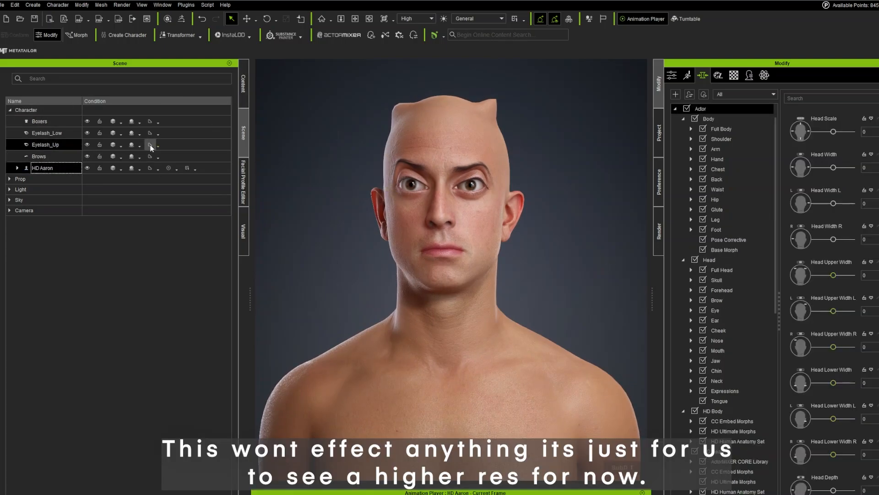
Step: In GoZ Settings, set both Diffuse and Normal to None, leaving Subdiv at Default
left_click(181, 19)
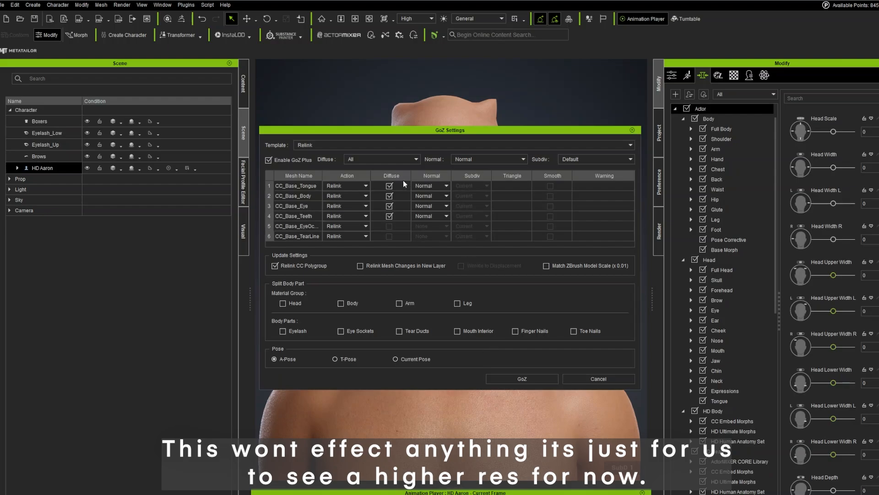
left_click(374, 159)
left_click(367, 173)
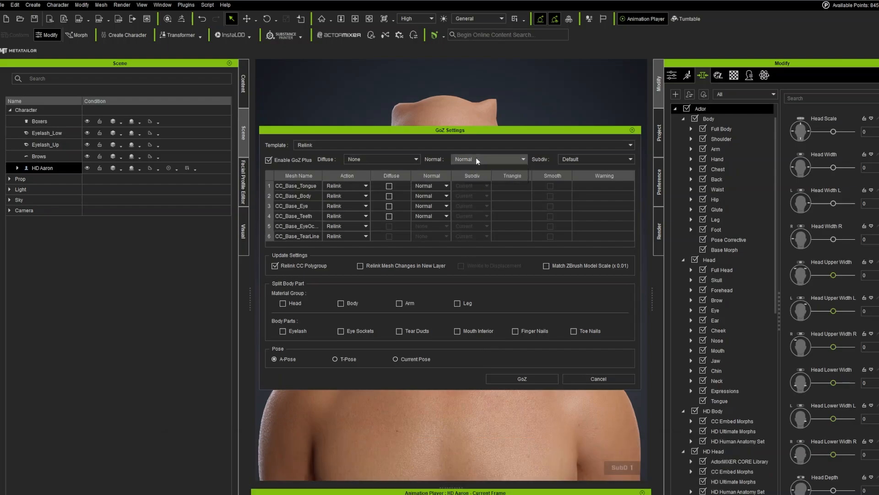
left_click(476, 159)
left_click(460, 172)
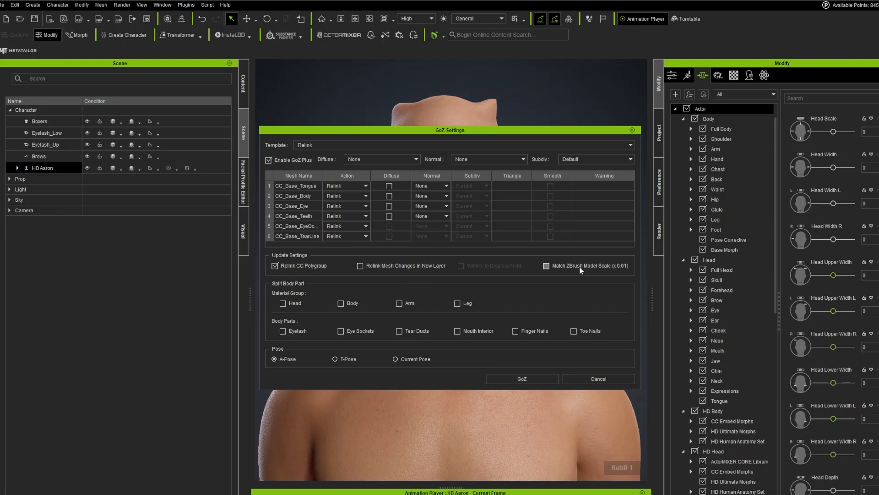
left_click(525, 381)
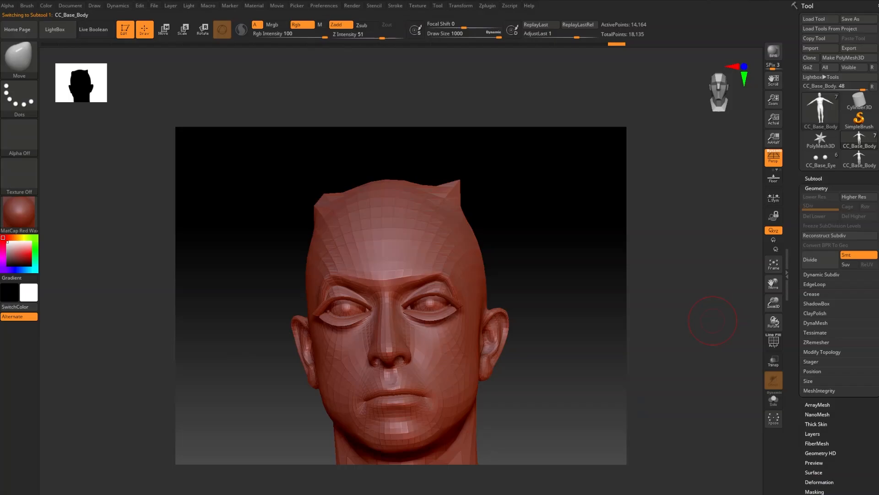
left_click_drag(515, 267, 551, 252)
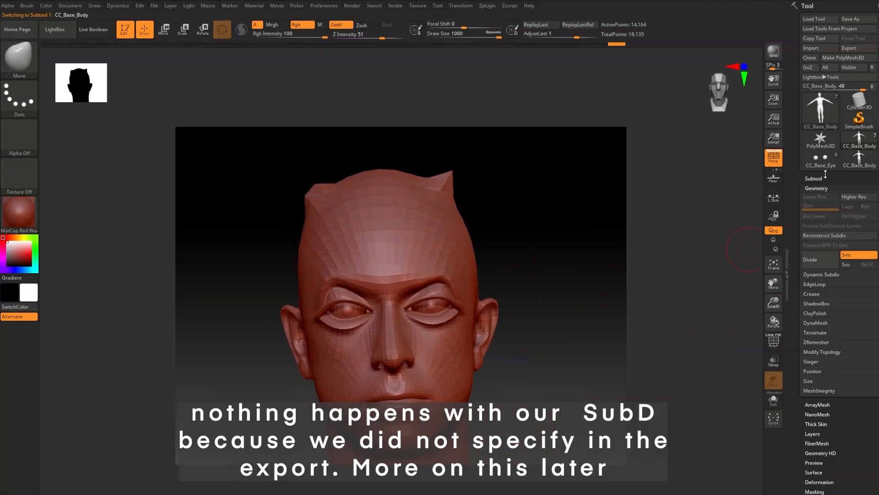
left_click(820, 110)
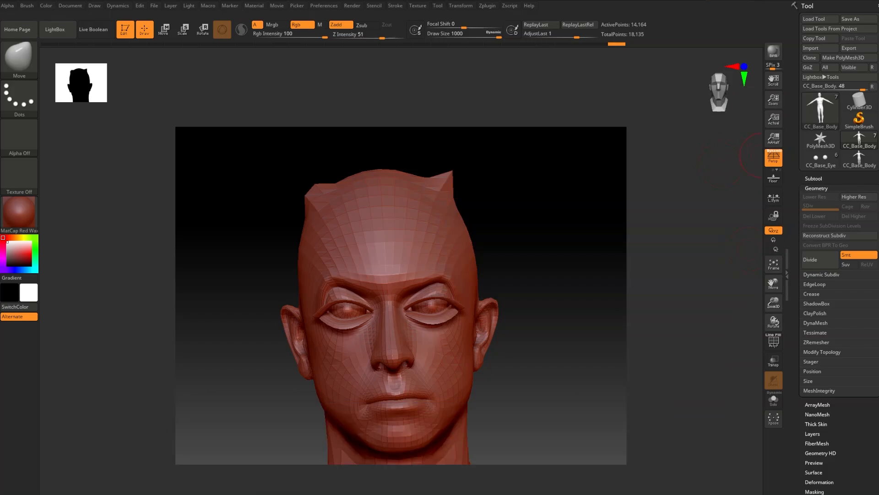
left_click(859, 140)
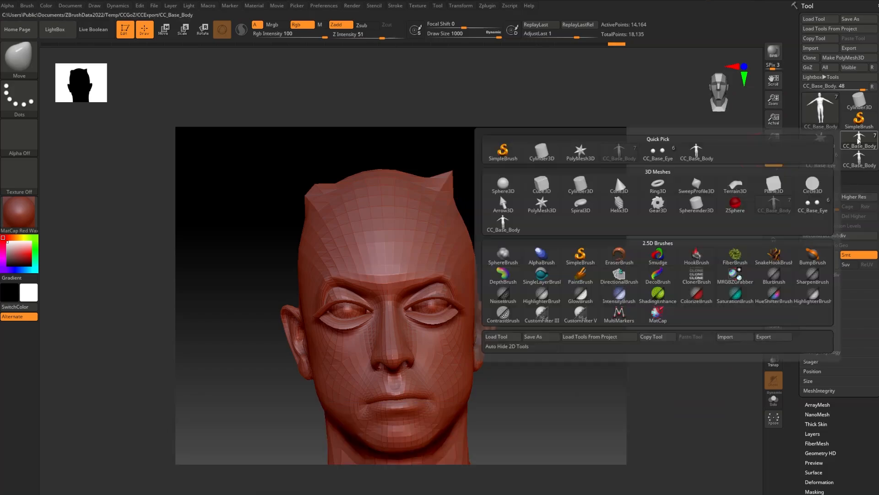
left_click(858, 139)
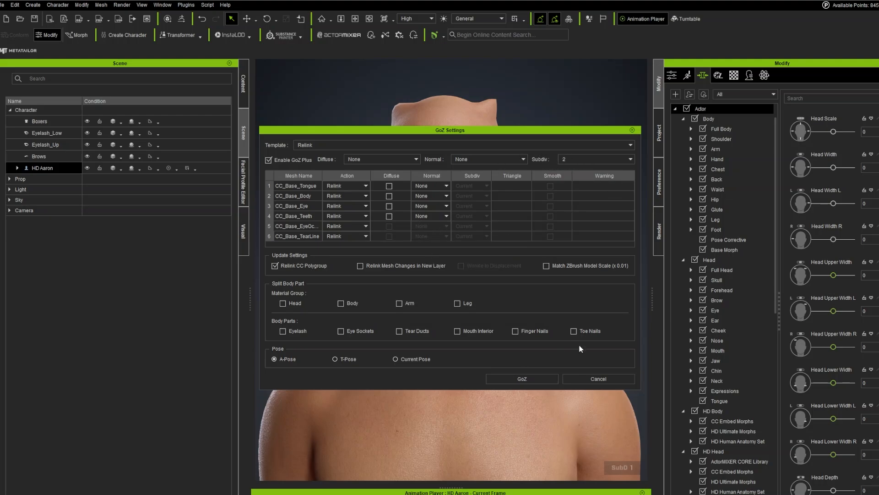
Step: Export to ZBrush with the Create template and Diffuse and Normal set to None, accepting the missing-maps warning
left_click(526, 377)
left_click(331, 146)
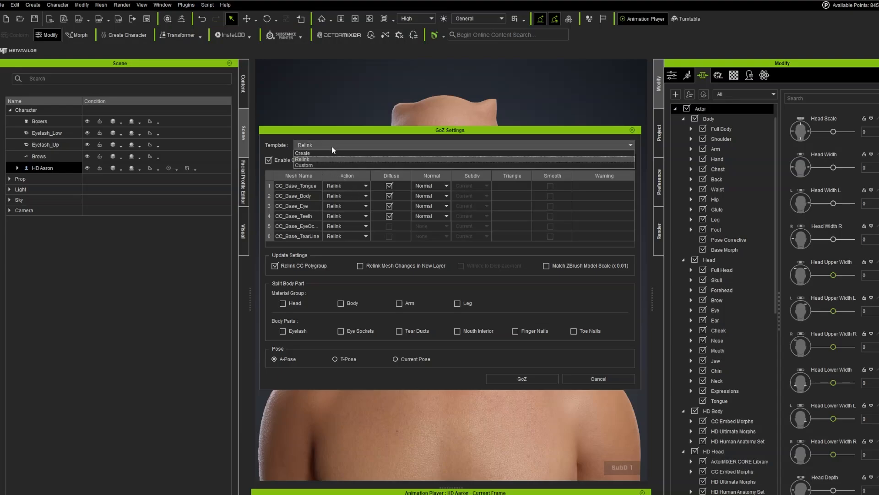
left_click(310, 153)
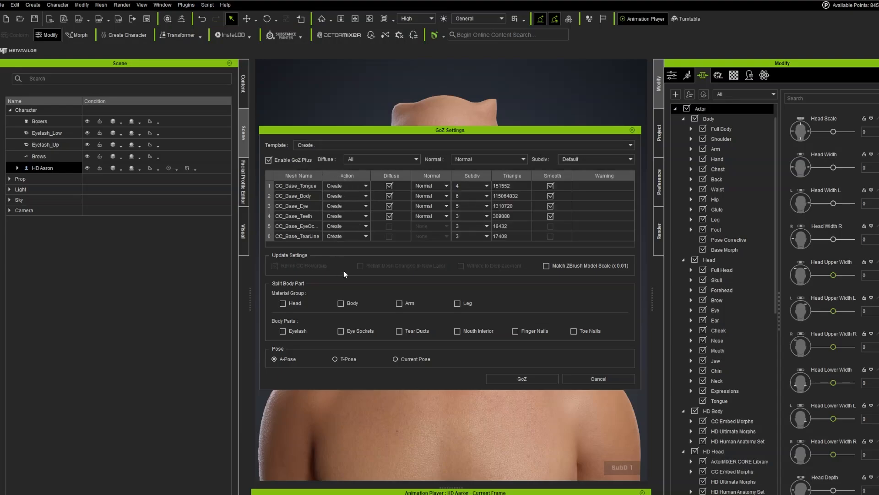
left_click(367, 159)
left_click(395, 179)
left_click(480, 160)
left_click(476, 176)
left_click(521, 378)
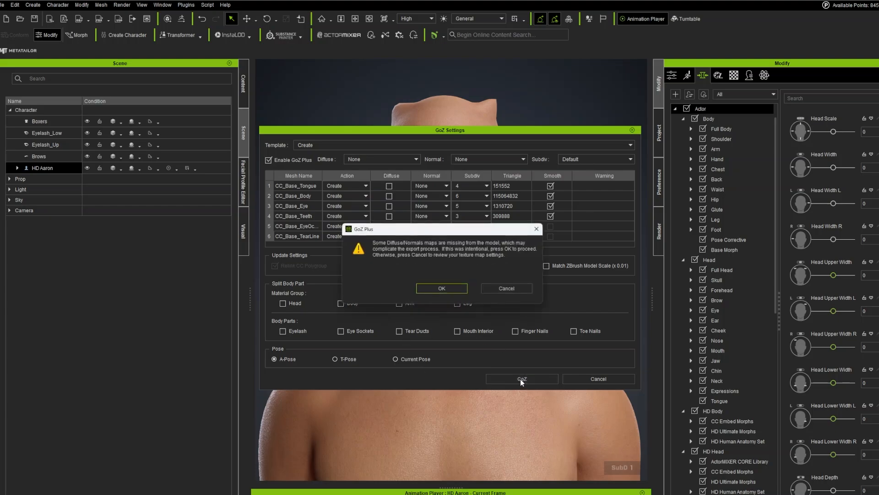
left_click(443, 289)
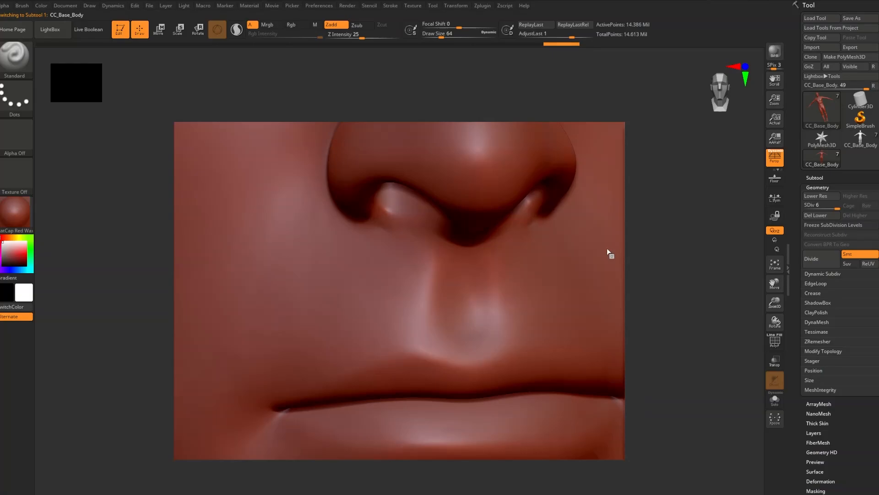
Step: Bring the head mesh to subdivision level 2 and open the sculpting brush palette
left_click_drag(666, 288, 615, 113)
left_click_drag(565, 270, 559, 312)
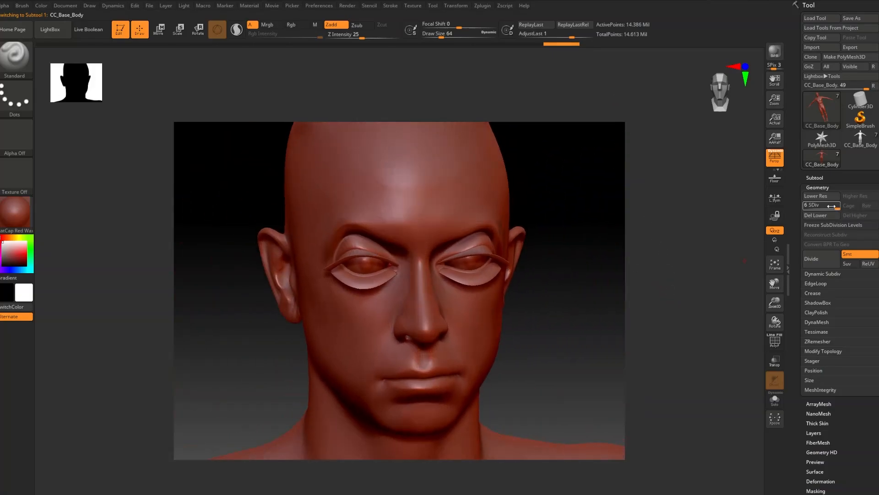
left_click(832, 206)
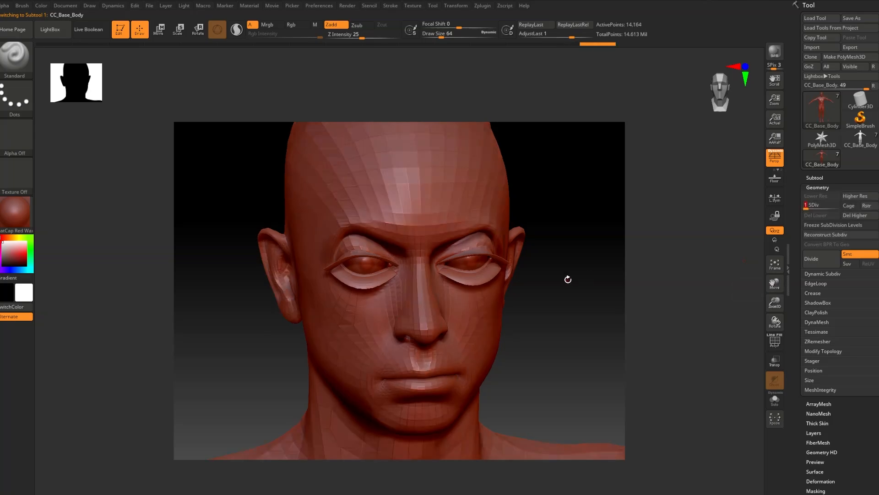
left_click_drag(569, 285, 658, 286)
key("d")
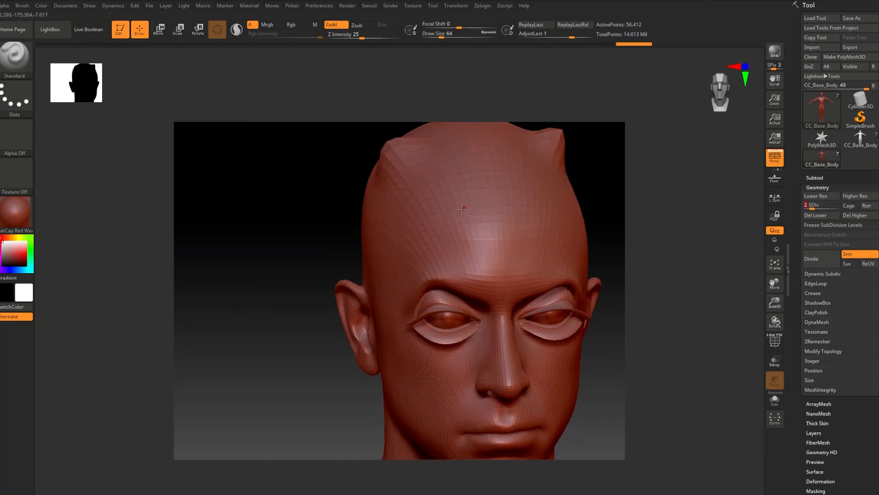
left_click(15, 55)
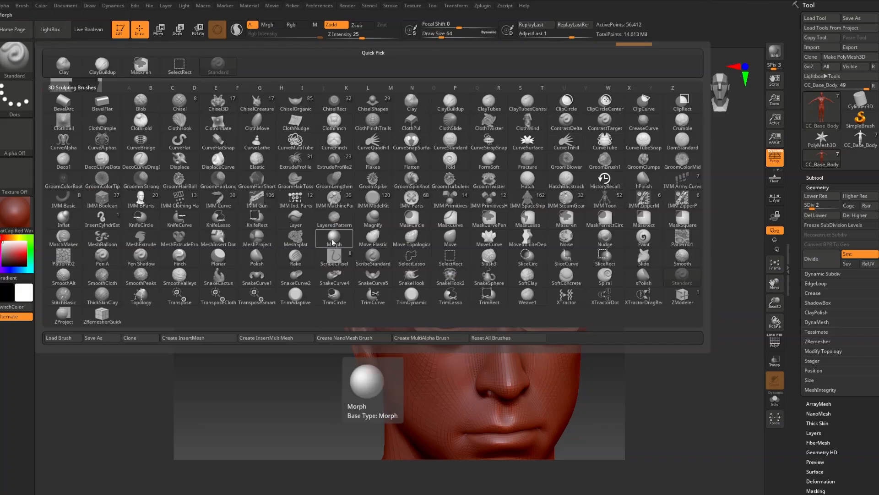
Step: With the SnakeHook brush at size about 888, pull the two forehead bumps into horns
left_click(412, 276)
left_click(386, 290)
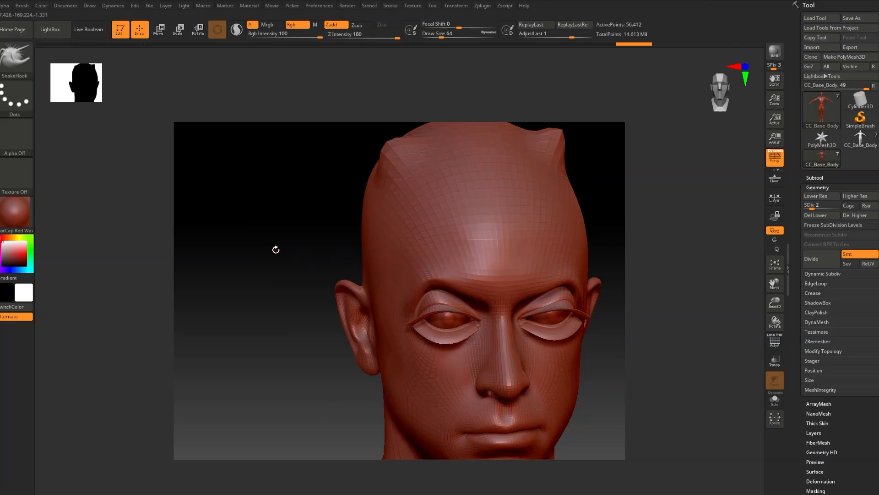
mouse_move(275, 249)
left_mouse_down()
mouse_move(265, 252)
mouse_move(274, 273)
mouse_move(284, 269)
left_mouse_up()
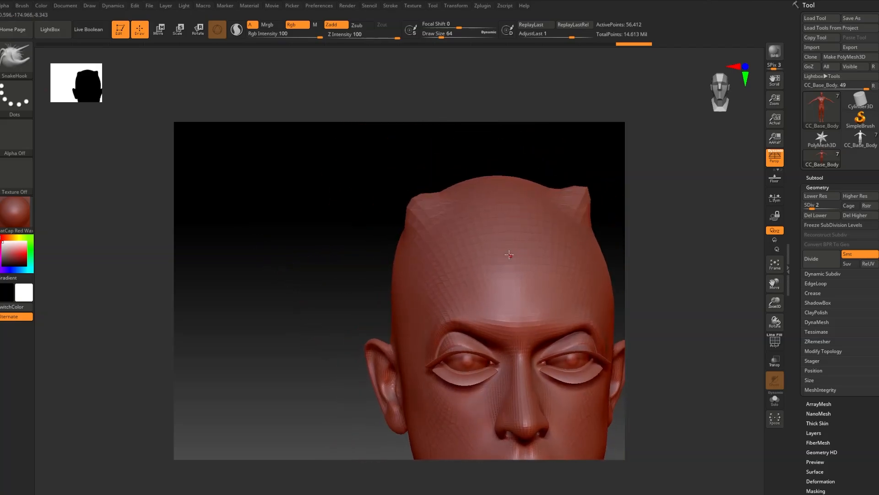
key("space")
left_click_drag(516, 257, 559, 257)
mouse_move(411, 202)
left_mouse_down()
mouse_move(361, 155)
mouse_move(377, 172)
left_mouse_up()
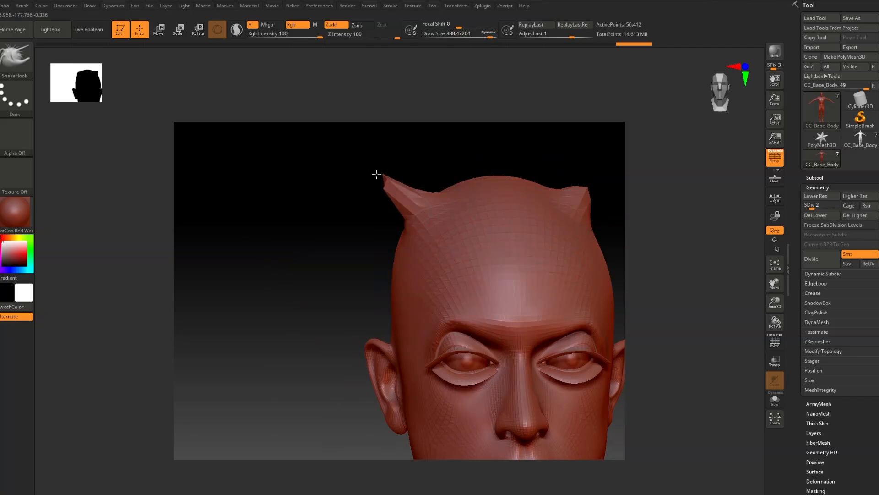
left_click_drag(588, 189, 605, 143)
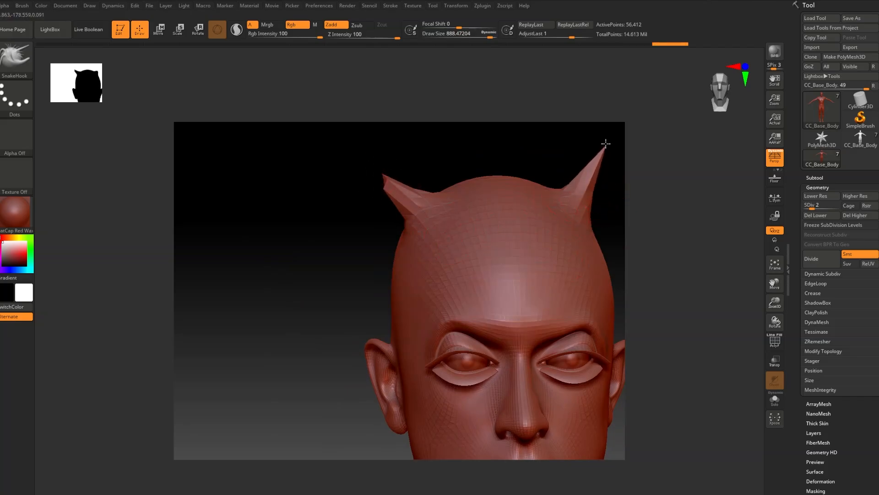
mouse_move(428, 179)
left_mouse_down()
mouse_move(356, 152)
mouse_move(558, 269)
mouse_move(563, 263)
left_mouse_up()
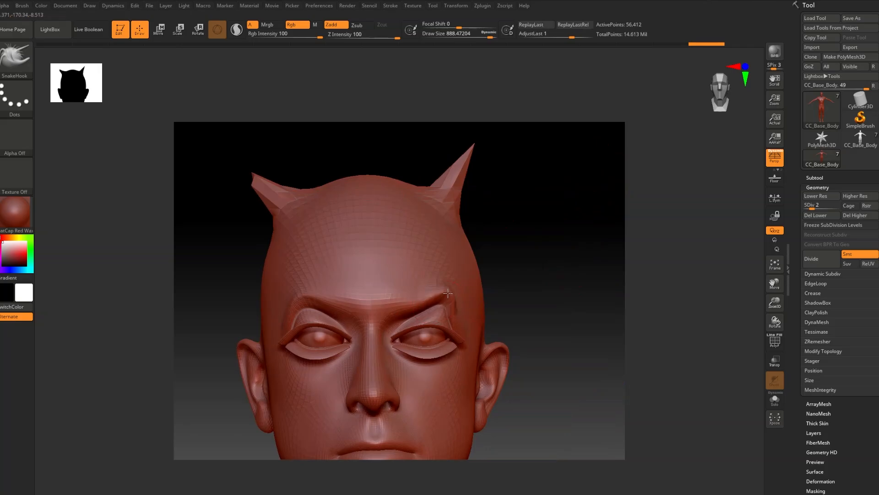
Step: Pull both brow ridges outward and drag the skin under both eyes downward
left_click_drag(438, 302, 449, 295)
left_click_drag(301, 297, 290, 287)
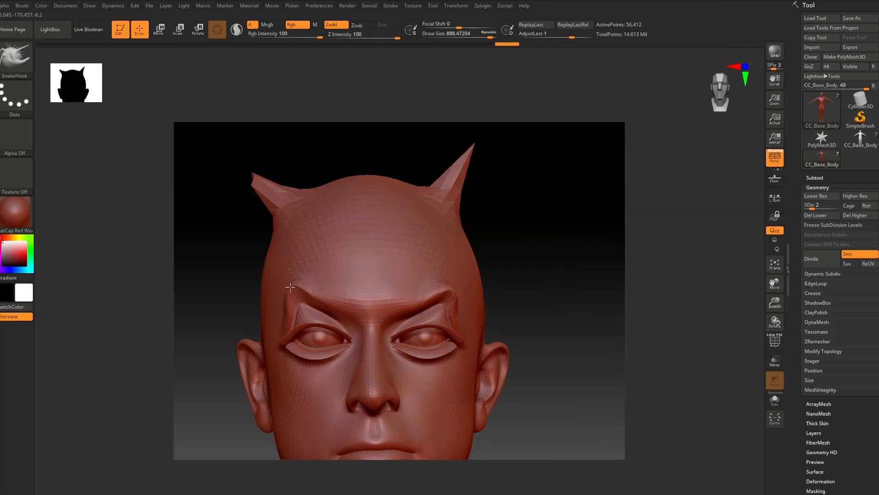
mouse_move(581, 333)
left_mouse_down("alt")
mouse_move(595, 262)
mouse_move(557, 258)
mouse_move(594, 255)
left_mouse_up("alt")
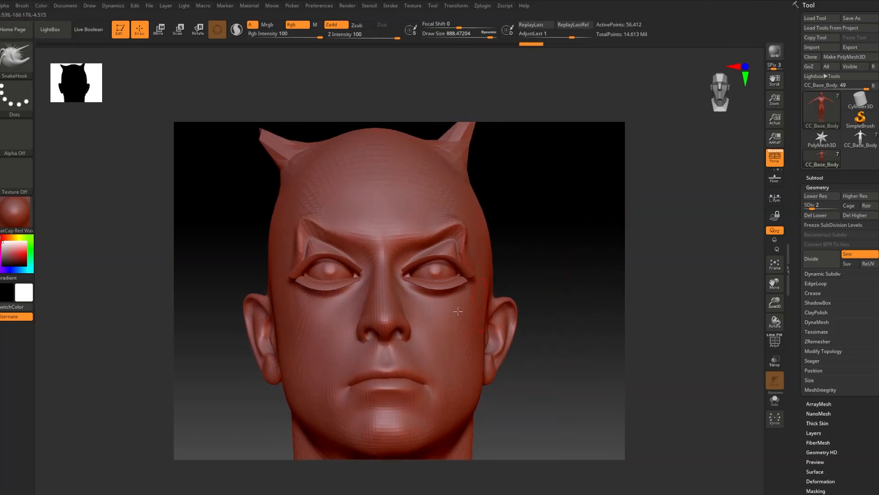
left_click_drag(431, 295, 433, 315)
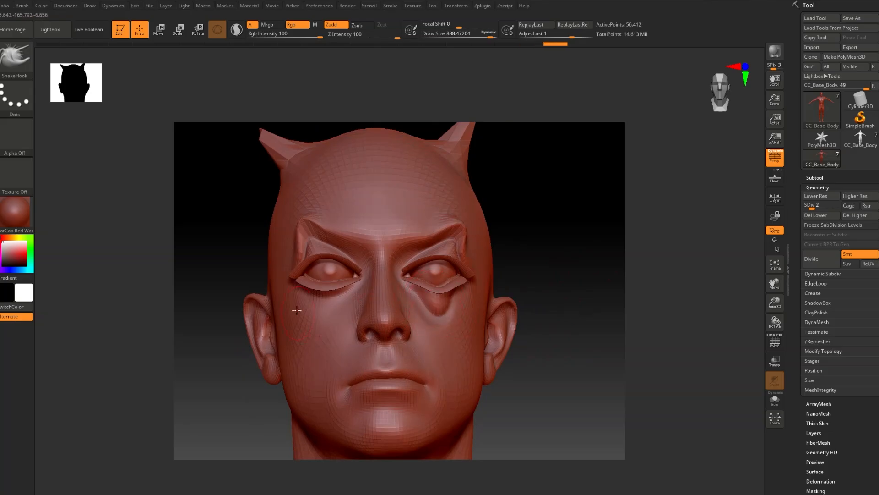
left_click_drag(323, 296, 320, 320)
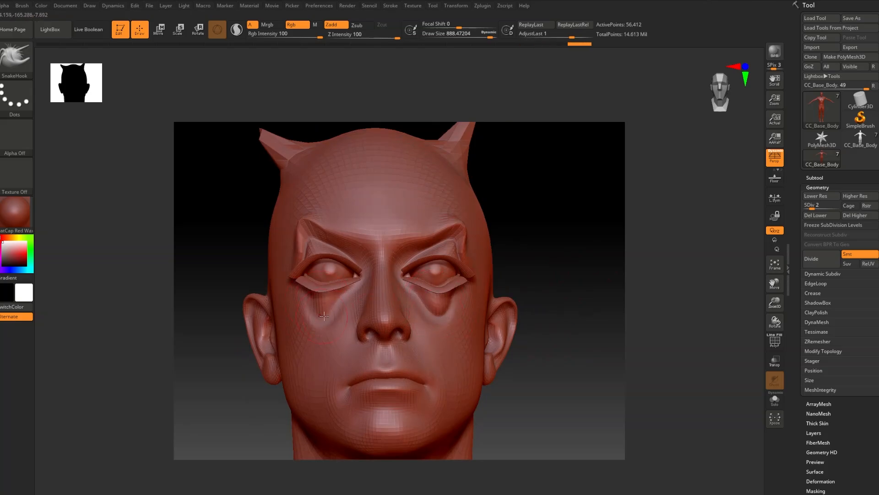
mouse_move(580, 293)
left_mouse_down("alt")
mouse_move(600, 249)
mouse_move(540, 270)
mouse_move(490, 265)
left_mouse_up("alt")
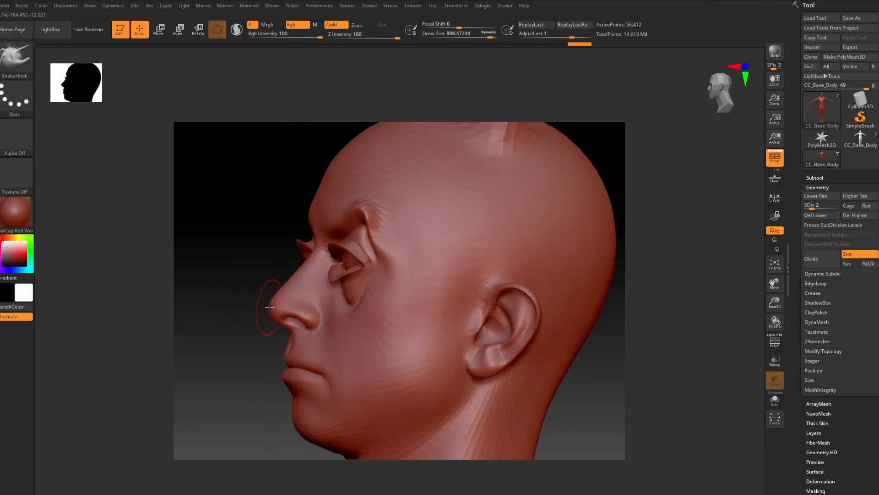
Step: Lift and refine the nostril wings, working from both profiles
left_click_drag(216, 335, 280, 348, "alt")
left_click_drag(366, 328, 370, 311)
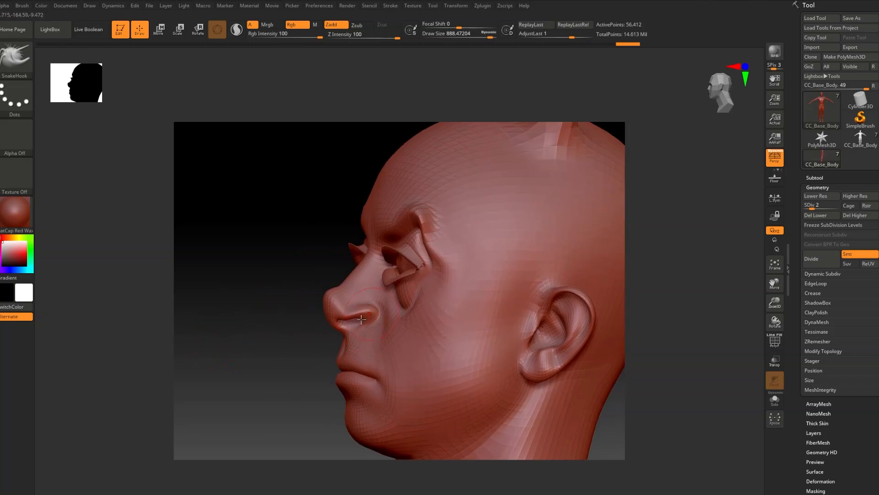
mouse_move(265, 343)
left_mouse_down()
mouse_move(280, 350)
mouse_move(303, 326)
mouse_move(346, 316)
left_mouse_up()
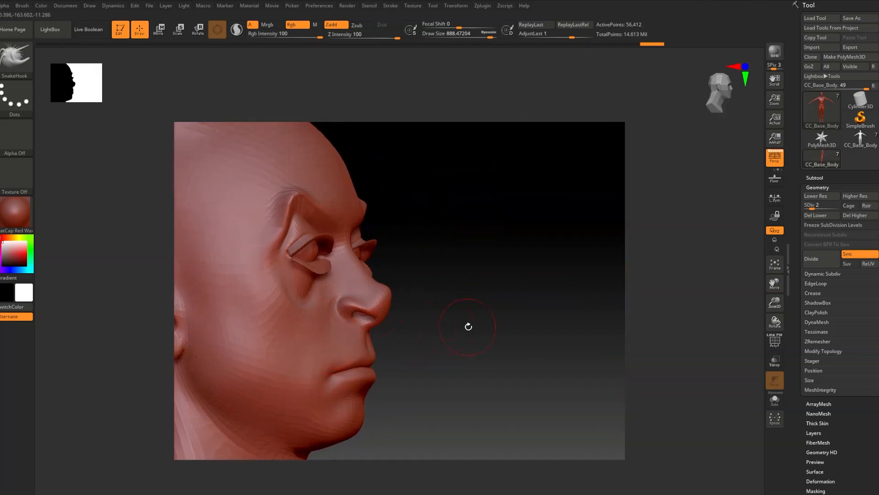
mouse_move(509, 308)
left_mouse_down()
mouse_move(549, 305)
mouse_move(430, 389)
left_mouse_up()
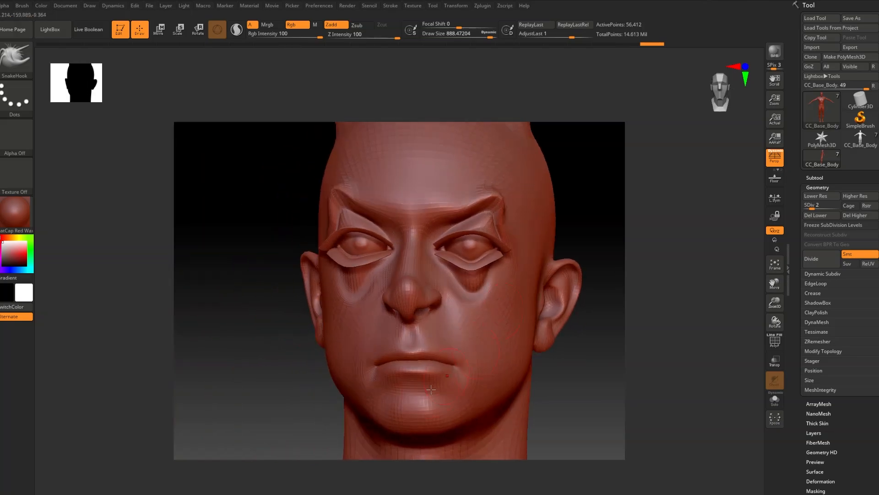
left_click_drag(525, 404, 555, 325)
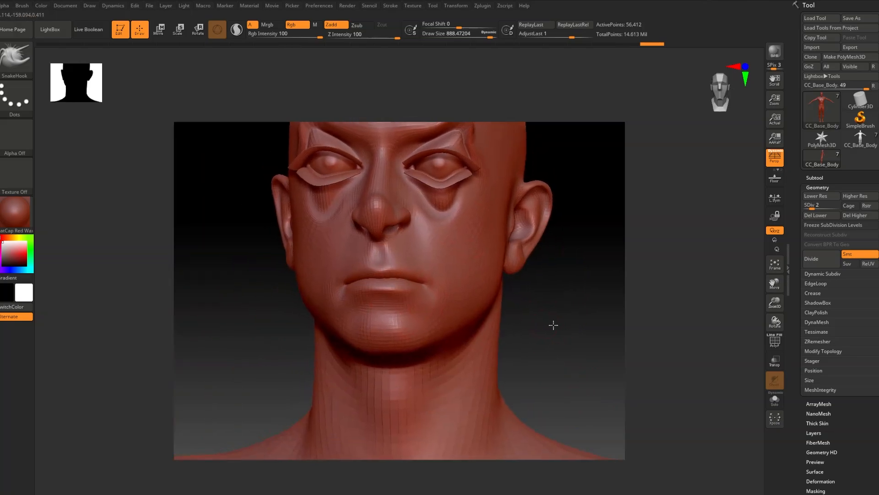
Step: Pull the right and left mouth corners down into a frown, then frame the whole head
left_click_drag(427, 283, 440, 313)
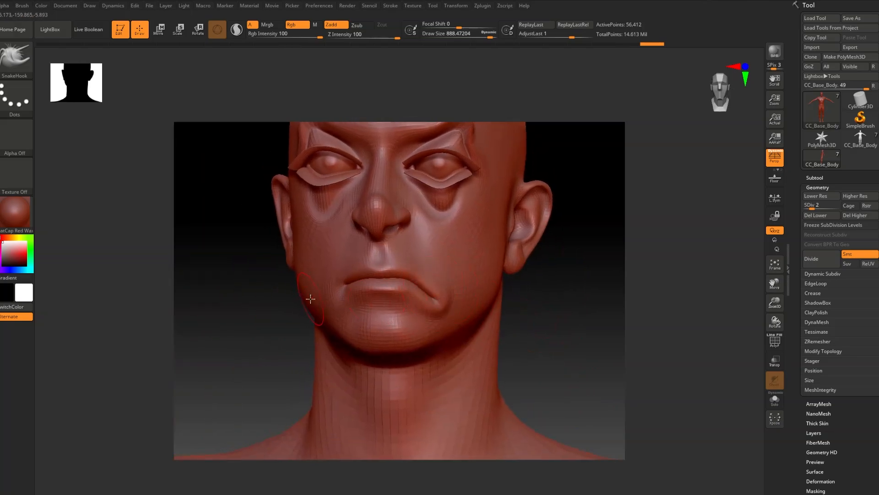
left_click_drag(570, 335, 572, 333)
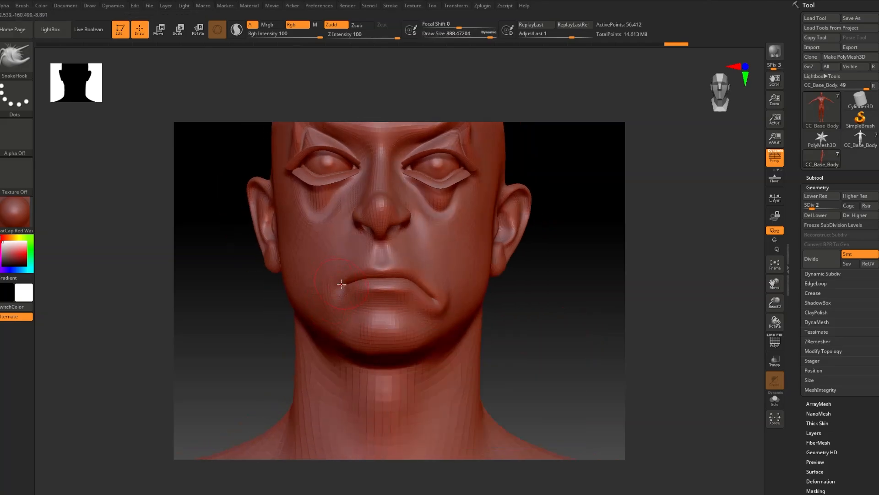
left_click_drag(341, 283, 337, 313)
left_click_drag(561, 338, 542, 322, "alt")
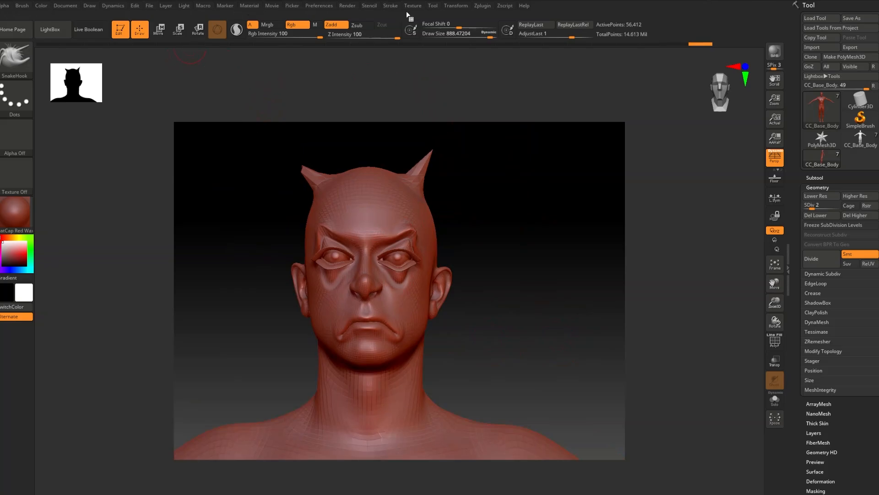
Step: In CC GoZ Plus, turn off Diffuse, Normal and Displacement bakes and set map size 4096
left_click(480, 6)
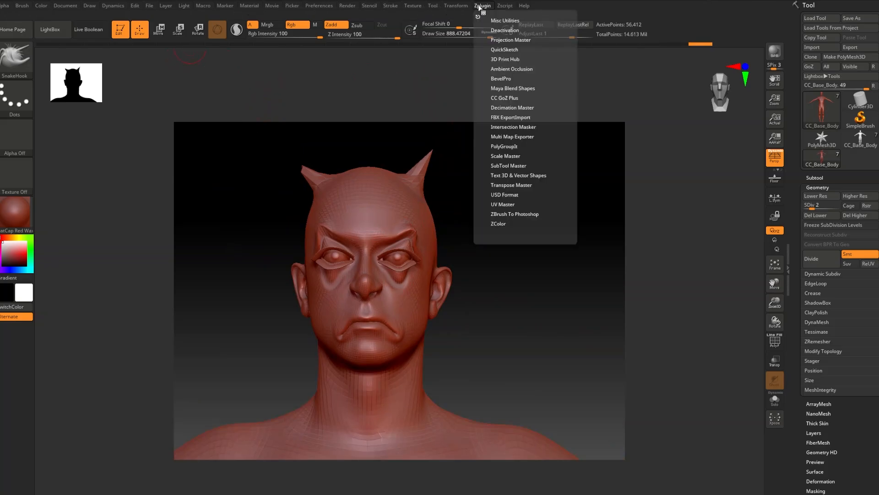
left_click(505, 97)
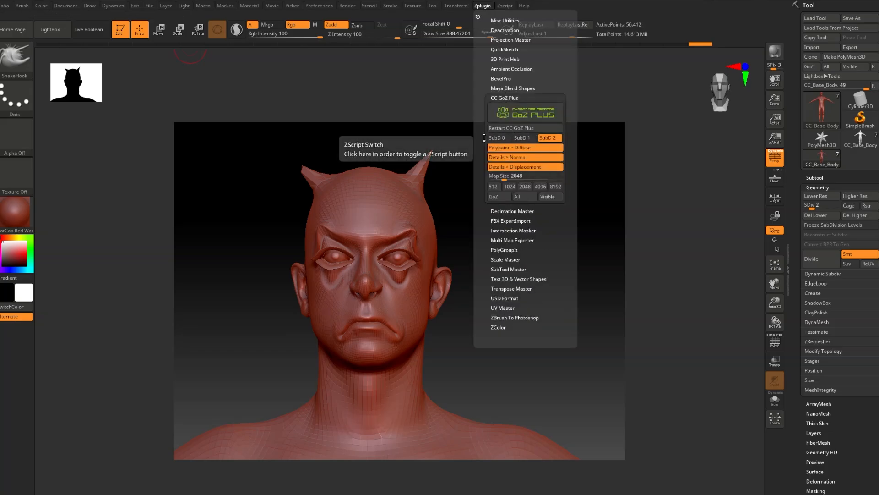
left_click(521, 150)
left_click(515, 159)
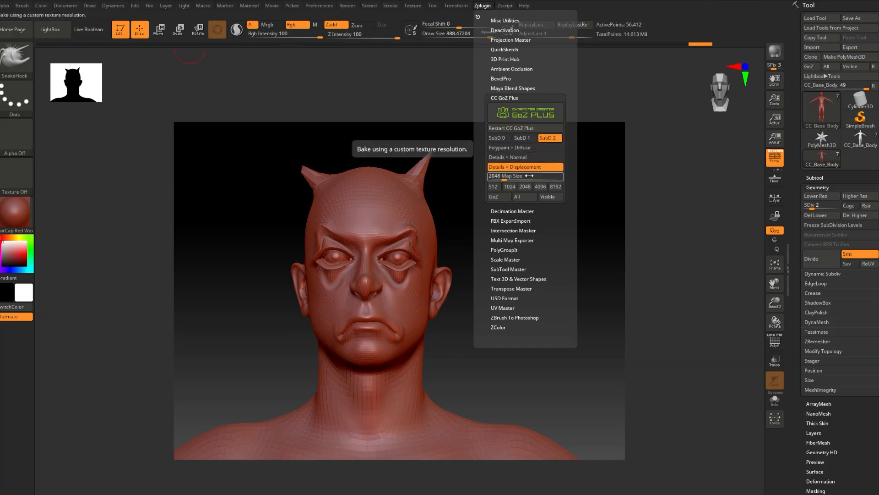
left_click(521, 170)
left_click(541, 186)
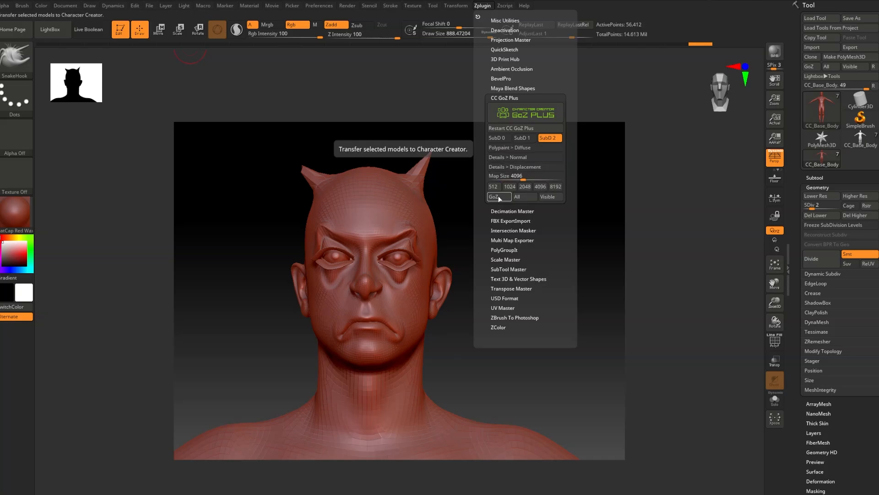
Step: Transfer only SubD 1 and send the head to Character Creator
left_click(524, 138)
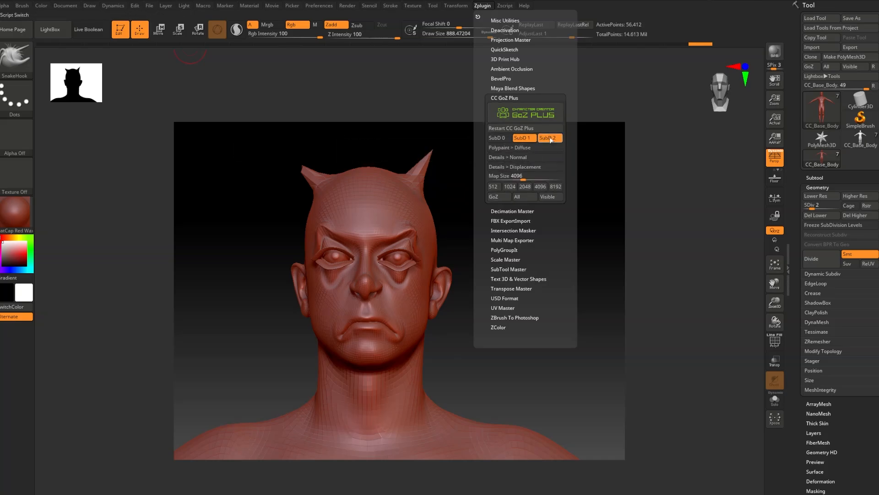
left_click(549, 138)
left_click(499, 197)
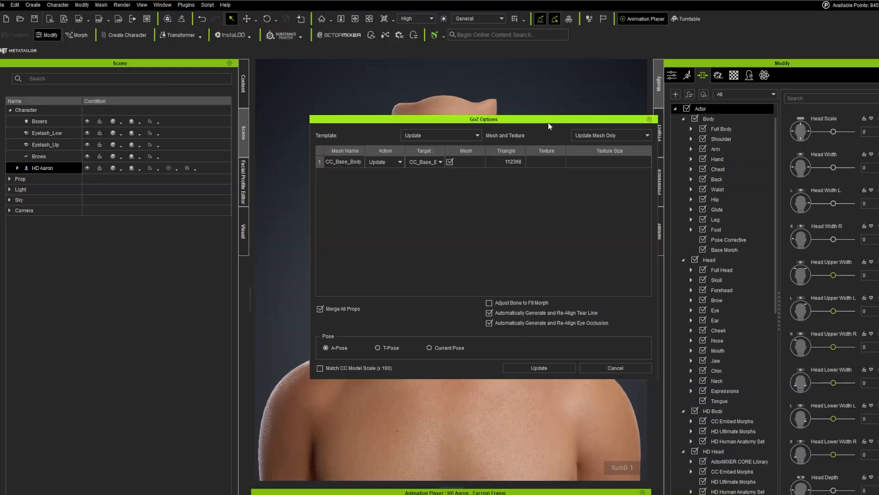
Step: Apply the Update Mesh Only update to CC_Base_Body and zoom in on the horned, frowning head
left_click_drag(548, 121, 526, 119)
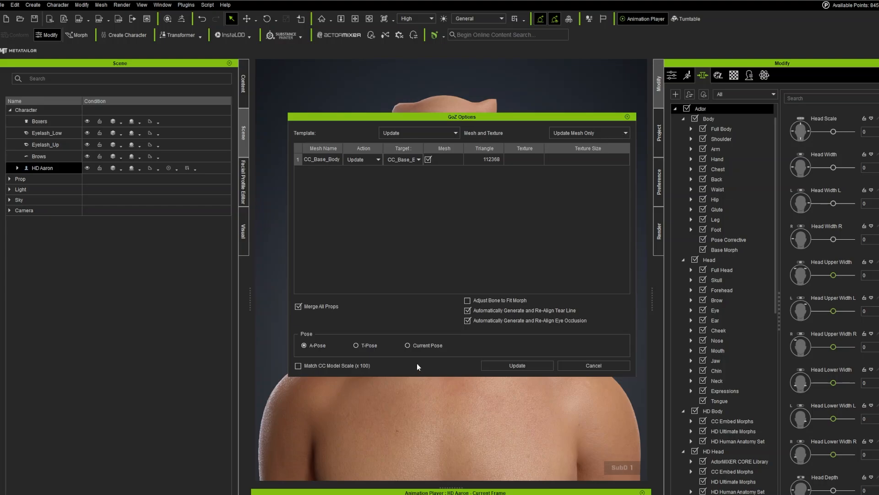
left_click(524, 366)
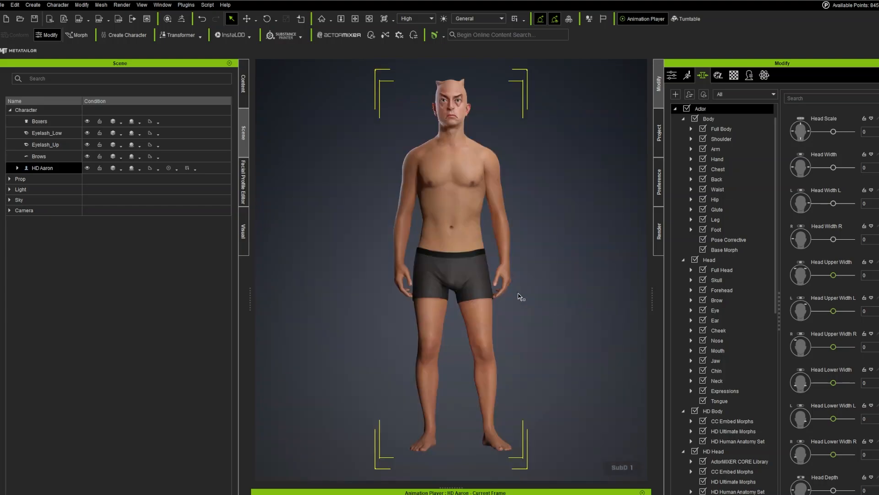
right_click_drag(507, 233, 522, 105, "alt")
middle_click_drag(535, 158, 540, 341)
right_click_drag(539, 341, 546, 247, "alt")
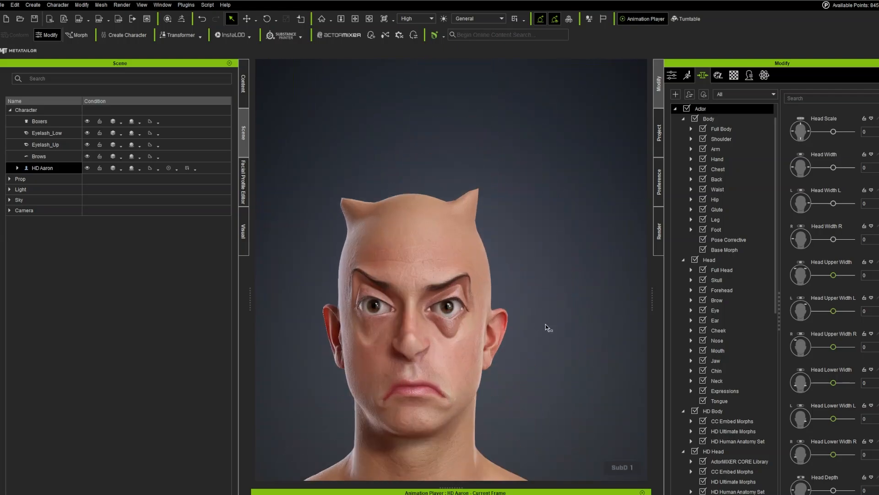
middle_click_drag(548, 328, 558, 291)
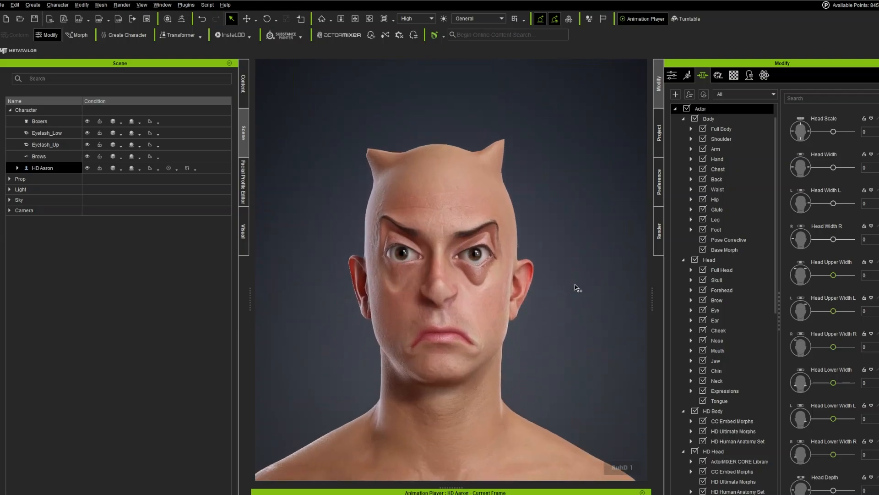
mouse_move(576, 288)
right_mouse_down()
mouse_move(309, 284)
mouse_move(733, 298)
mouse_move(567, 290)
right_mouse_up()
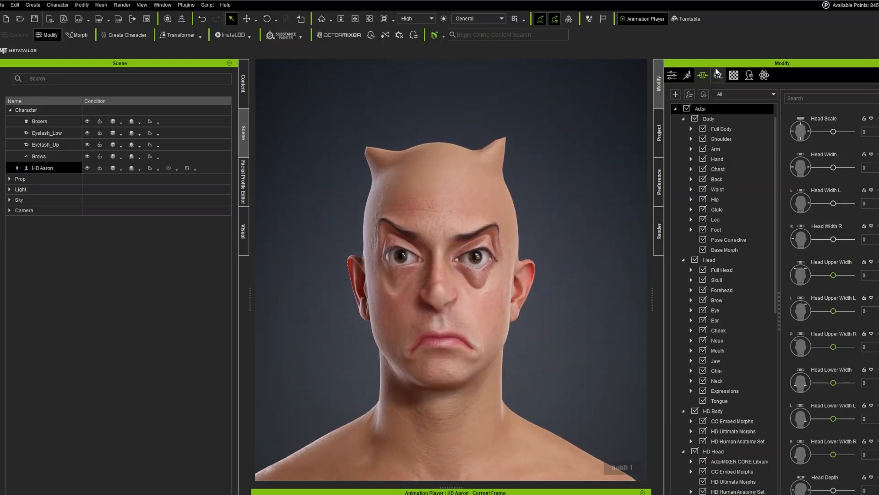
Step: From the Attribute tab, open Adjust Bones, set Bone Type to Face, then close it
left_click(688, 76)
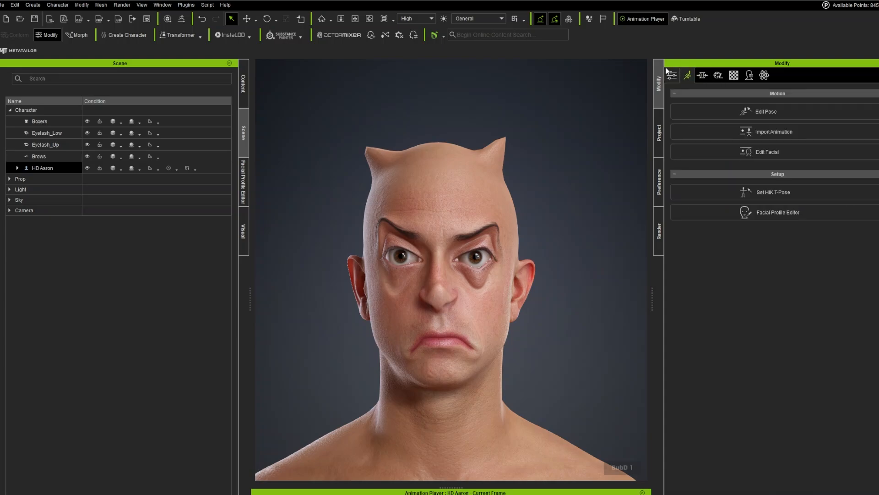
left_click(676, 77)
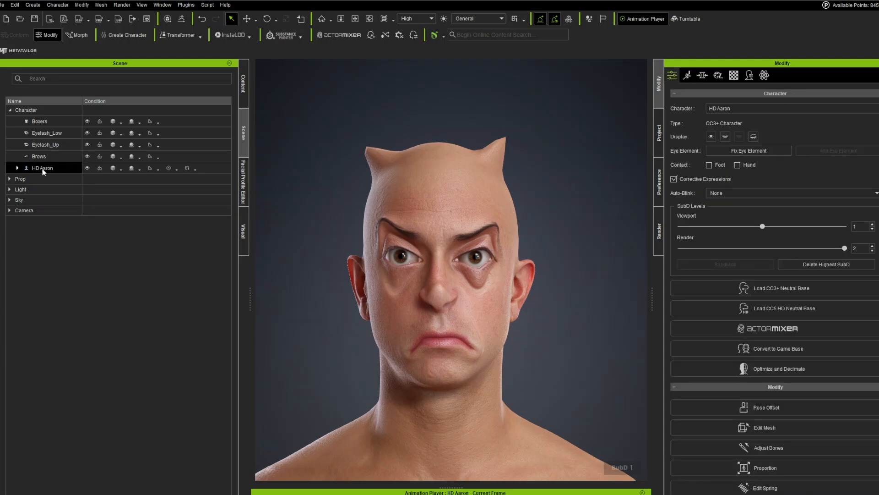
scroll(784, 451, "down", 1)
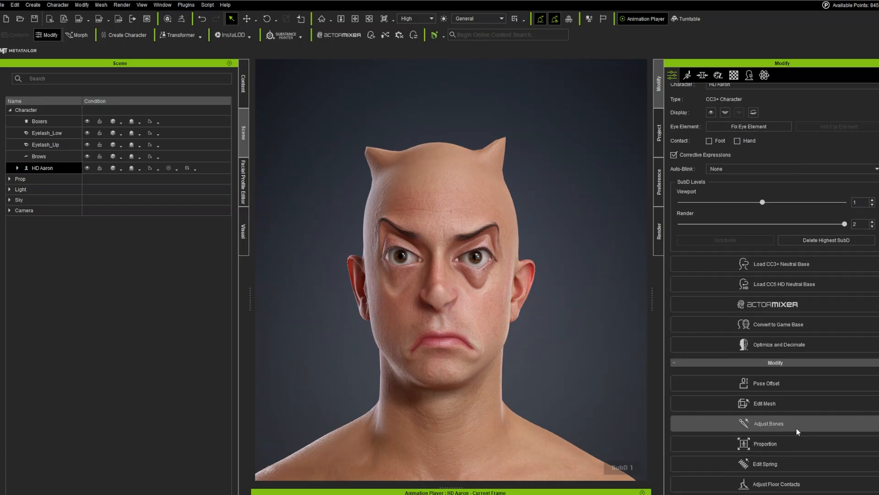
left_click(773, 423)
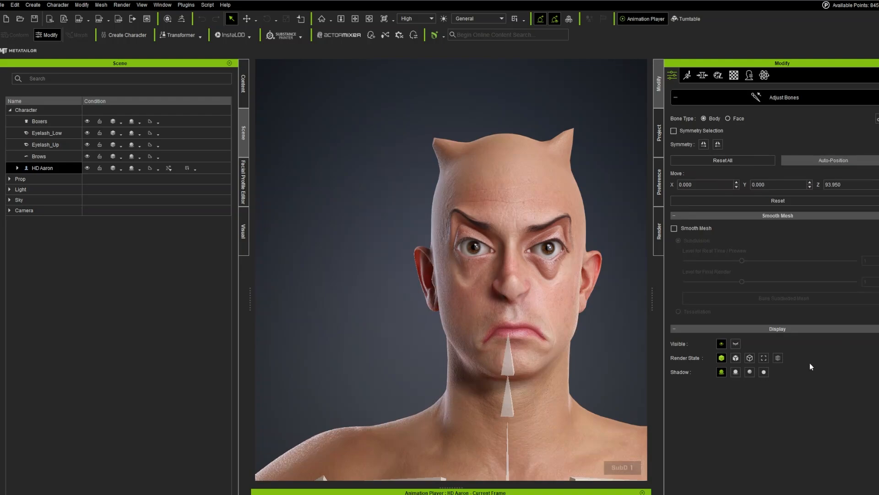
left_click(728, 118)
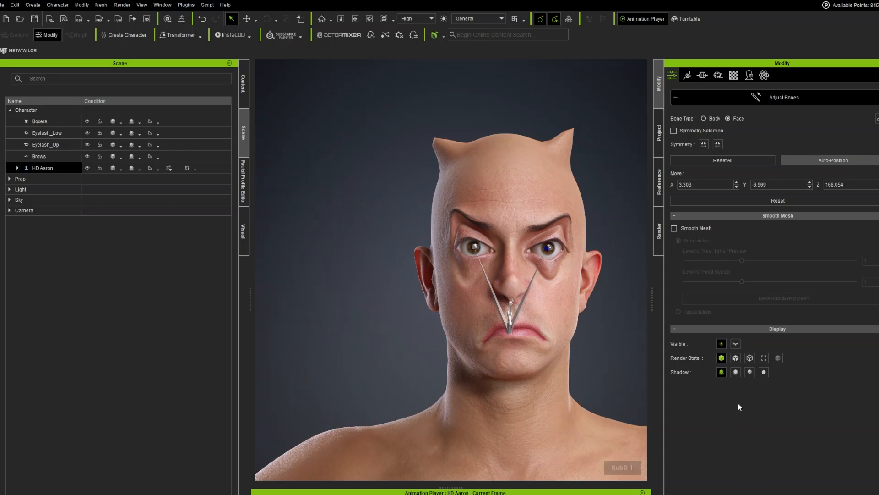
left_click(773, 98)
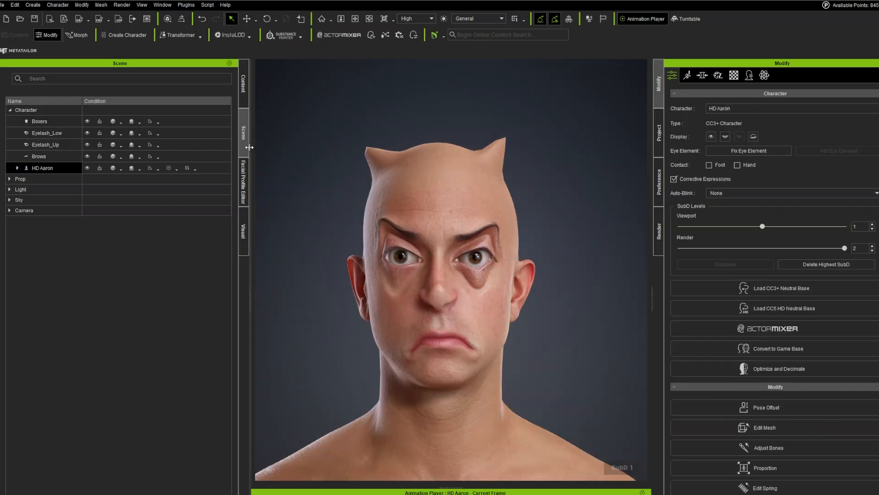
Step: Apply the HD Emote_M animation template to HD Aaron and play it
left_click(244, 85)
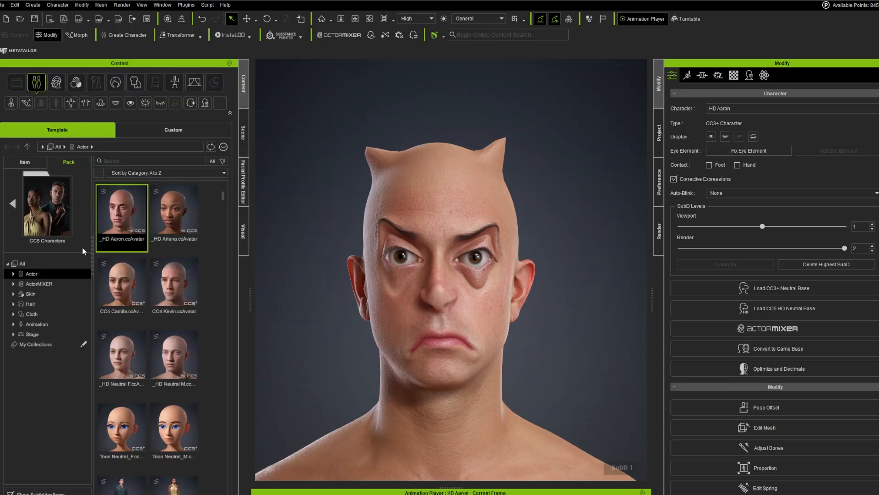
left_click(35, 324)
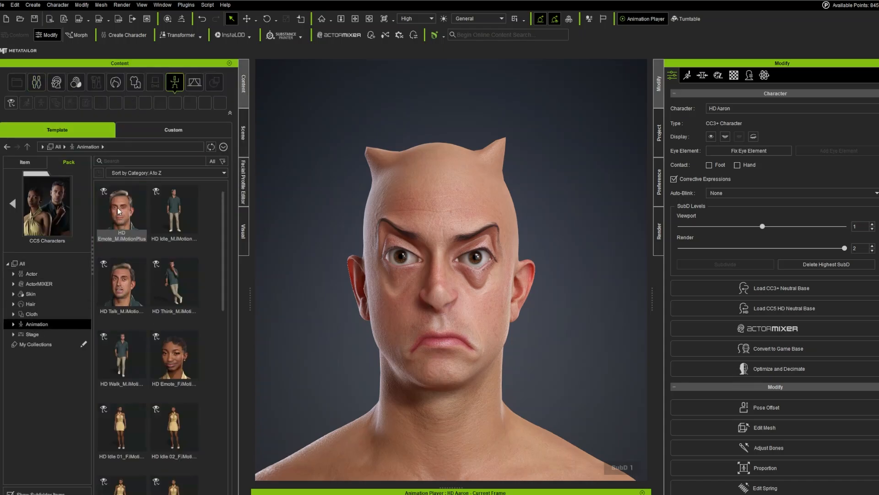
left_click_drag(119, 211, 466, 226)
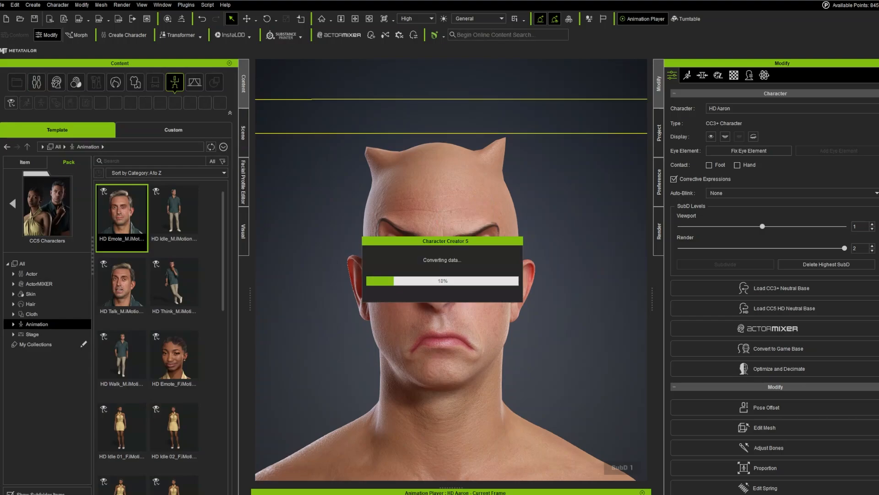
key("space")
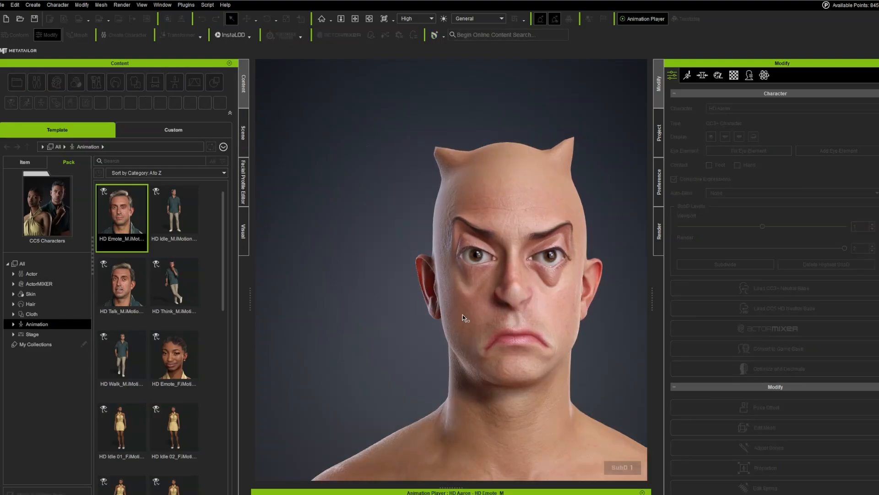
Step: Reframe the character and show the Facial Profile Editor panel
middle_click_drag(482, 343, 457, 328, "alt")
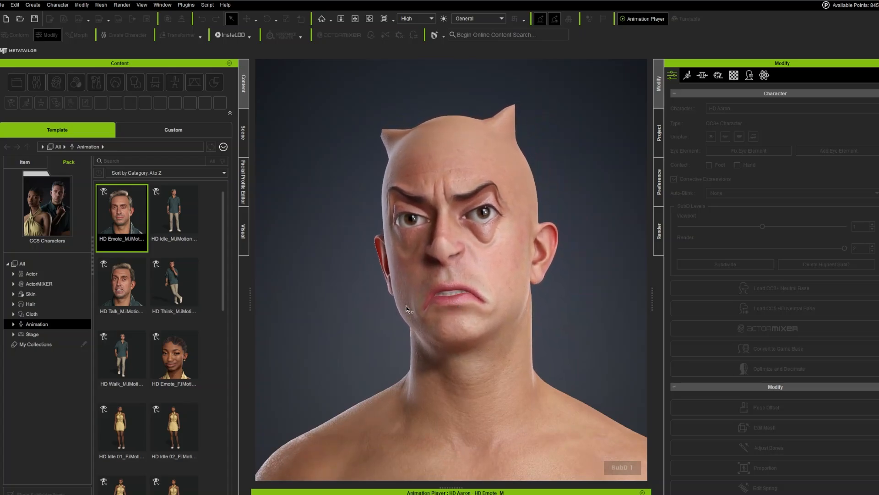
scroll(466, 295, "up", 5)
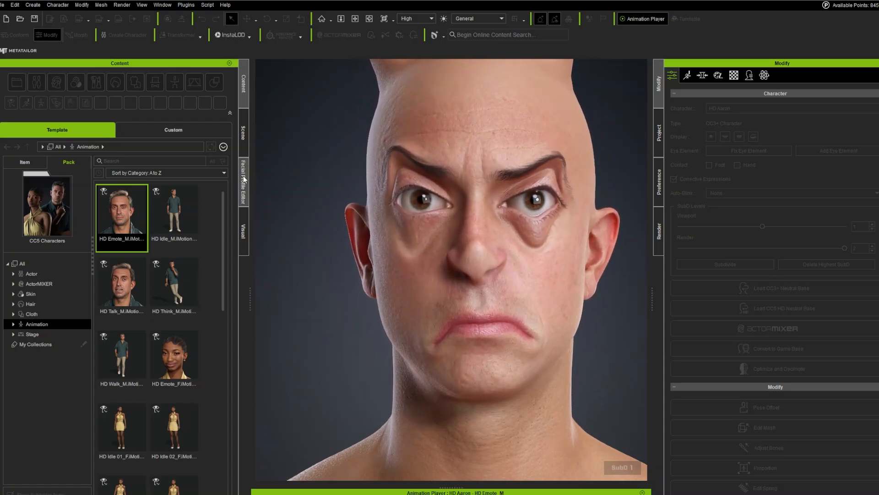
left_click(243, 183)
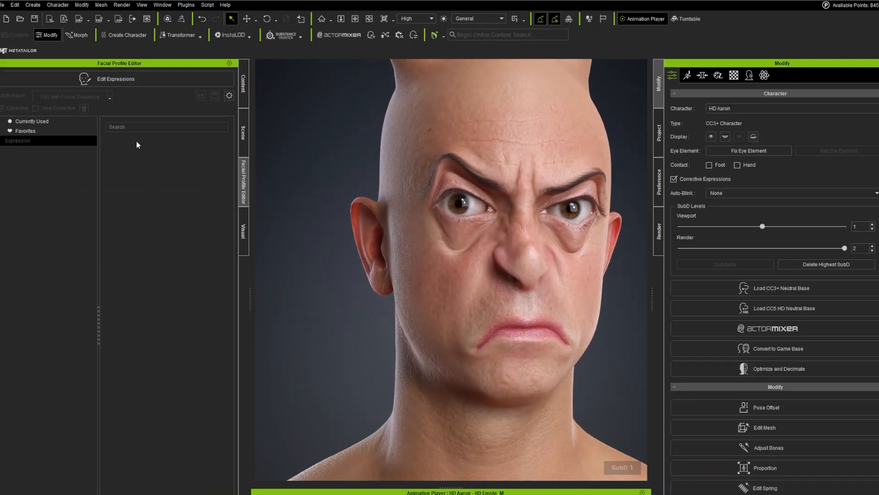
Step: Enable Edit Expressions to list the CC5 HD categories, reframe the character, and send CC_Base_Body to ZBrush
left_click(101, 80)
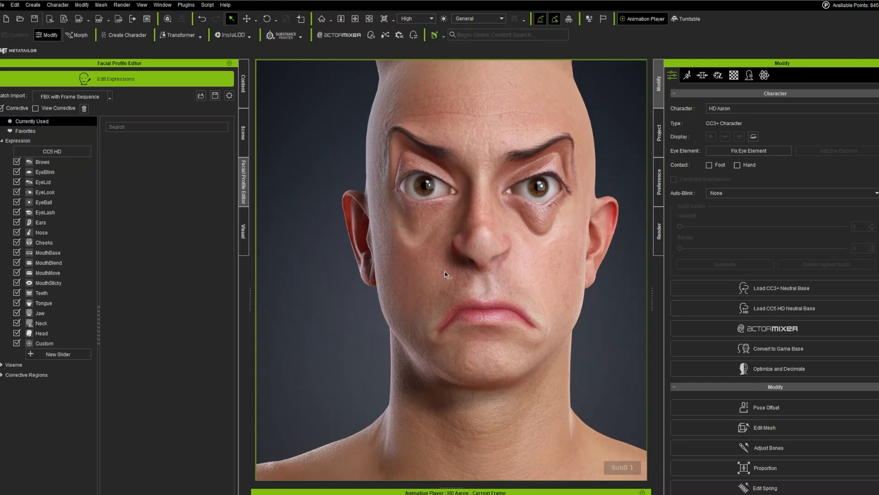
middle_click_drag(453, 265, 430, 288)
left_click(480, 381)
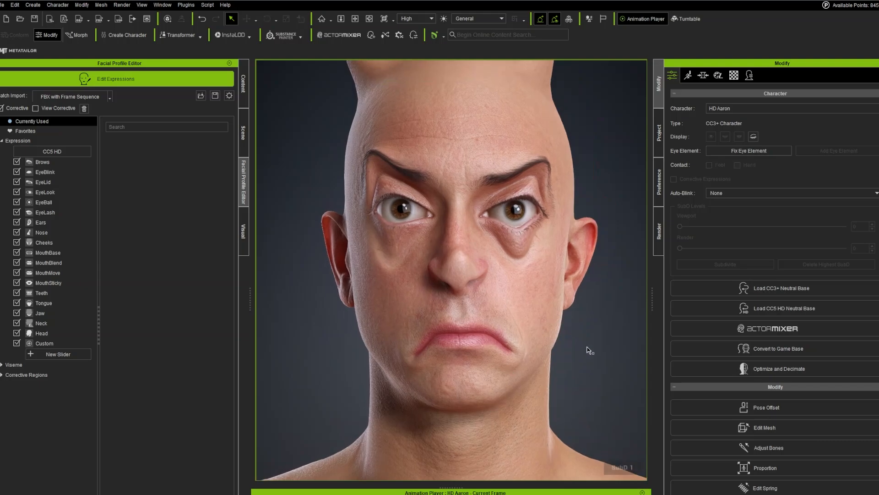
middle_click_drag(587, 346, 484, 308)
right_click(483, 309)
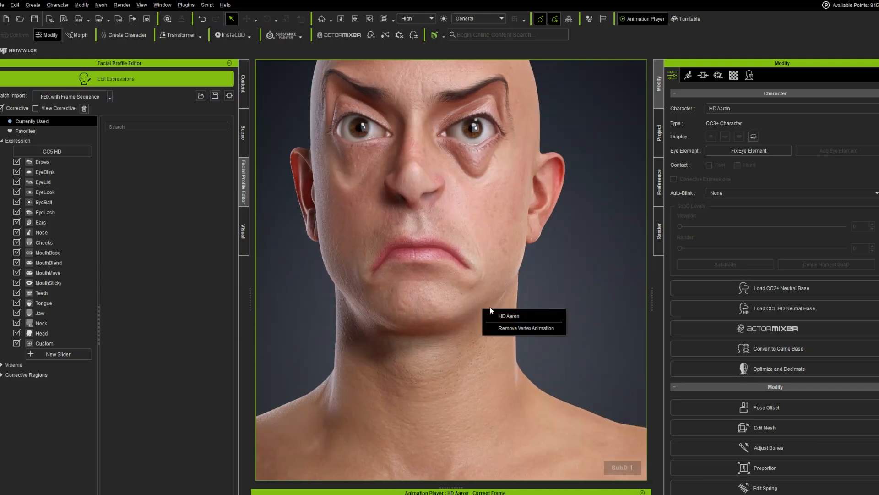
key("Home")
right_click_drag(490, 307, 428, 261)
scroll(449, 151, "up", 3)
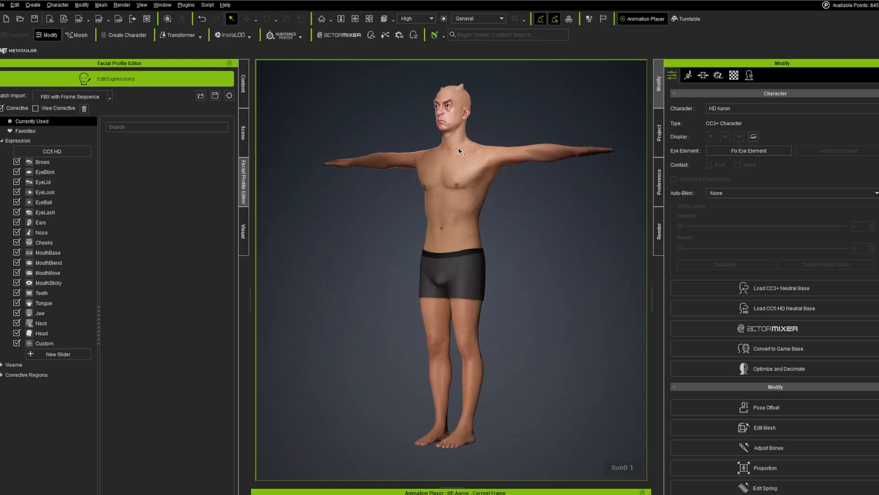
scroll(438, 267, "up", 5)
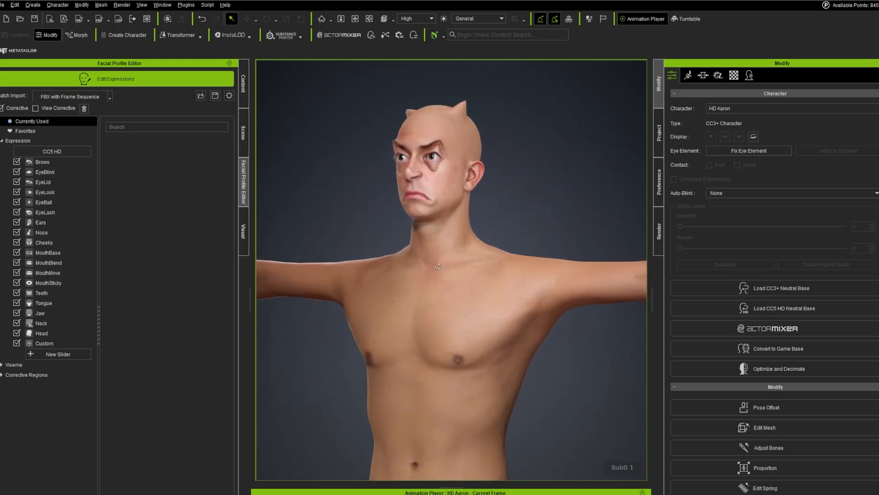
right_click_drag(439, 267, 520, 274)
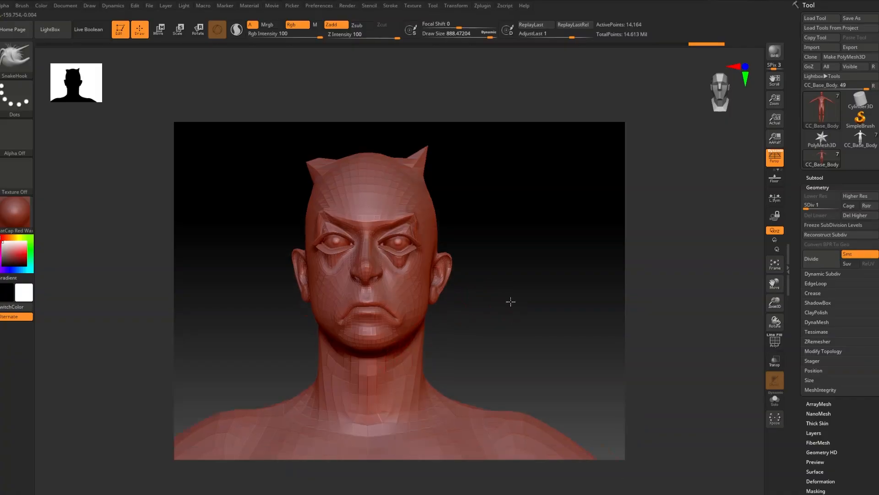
left_click_drag(511, 300, 520, 134, "alt")
Step: Resize the brush and pull up the left forehead horn
left_click_drag(489, 275, 540, 371, "alt")
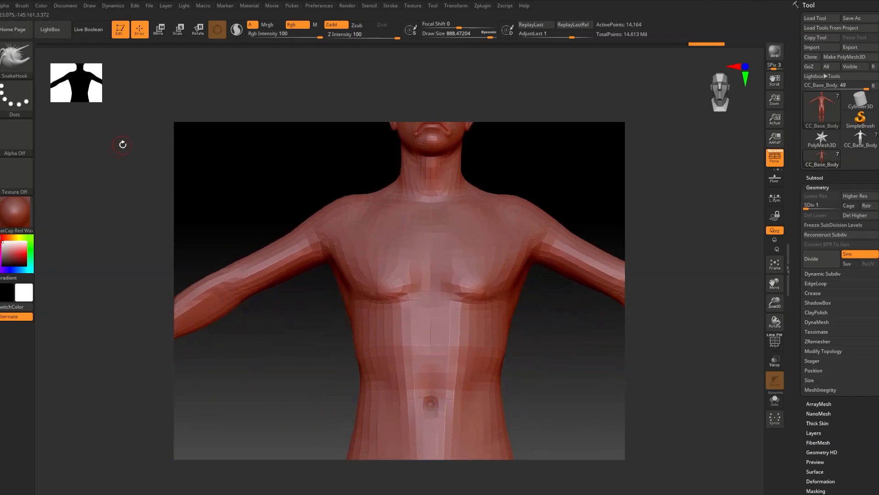
key("space")
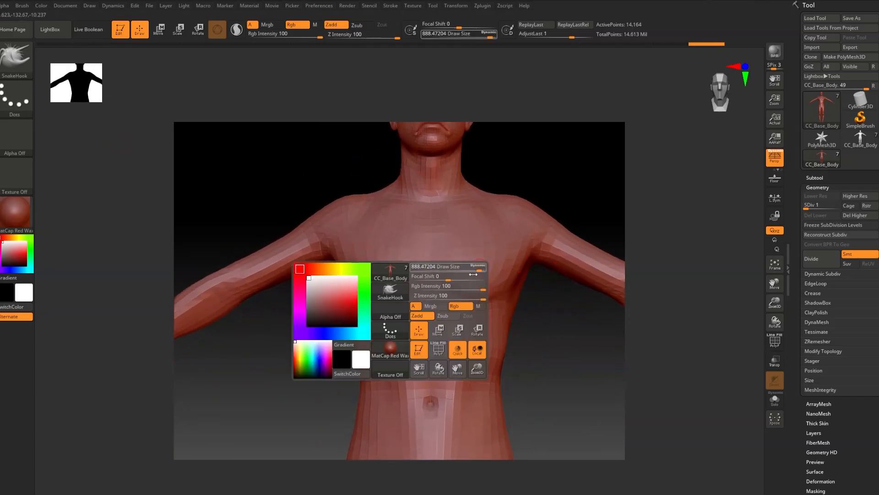
left_click_drag(473, 273, 516, 281)
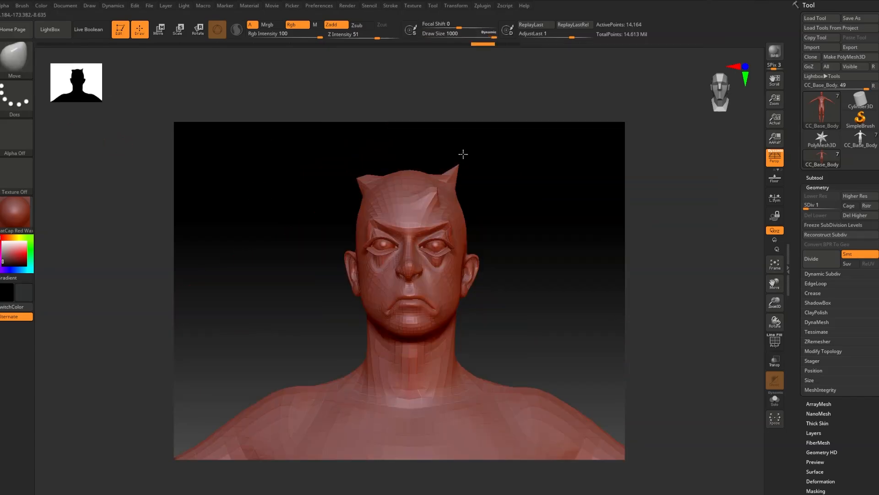
left_click_drag(388, 202, 380, 185)
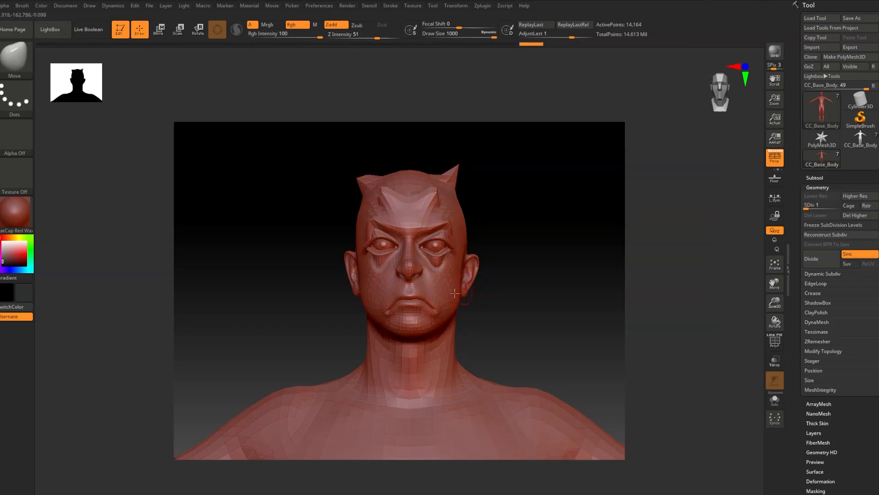
Step: Pull pointed spikes out of both cheeks and reshape the eye region
left_click_drag(449, 298, 489, 319)
left_click_drag(377, 300, 320, 310)
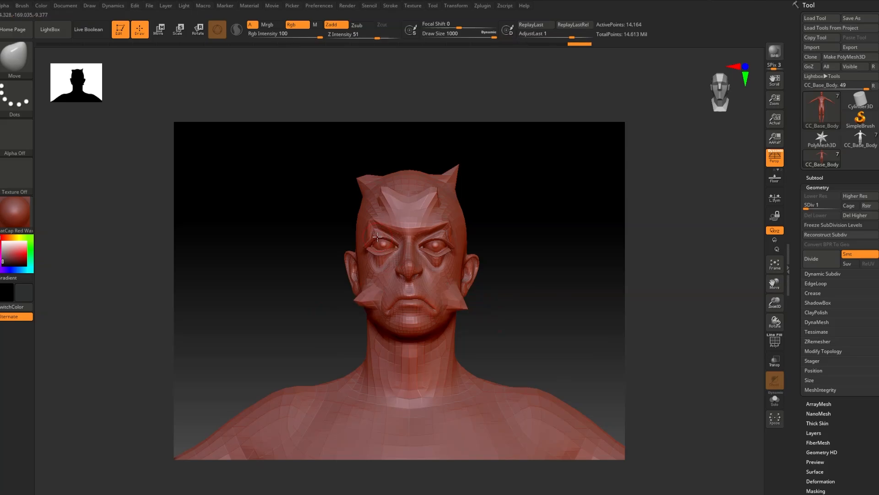
left_click_drag(439, 242, 442, 235)
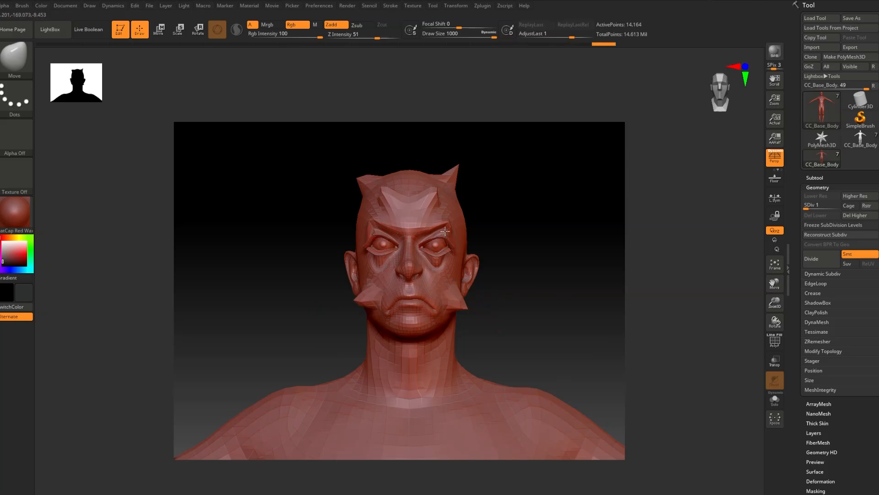
left_click(13, 173)
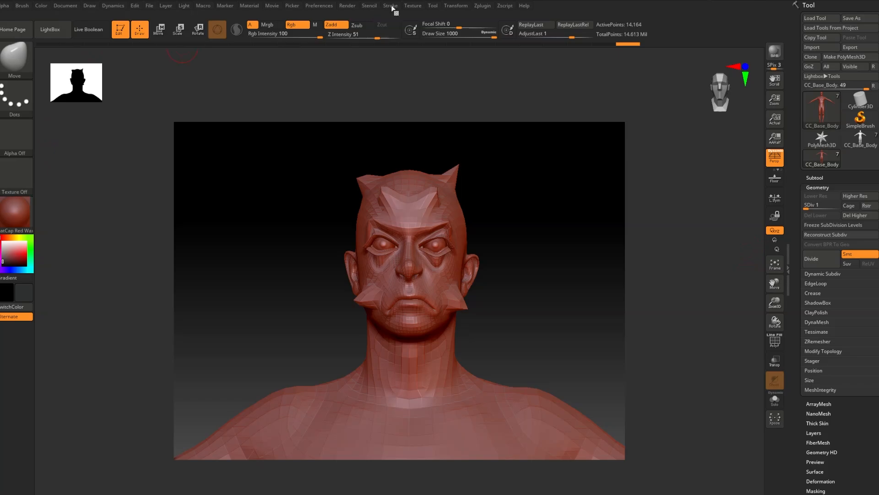
left_click(483, 6)
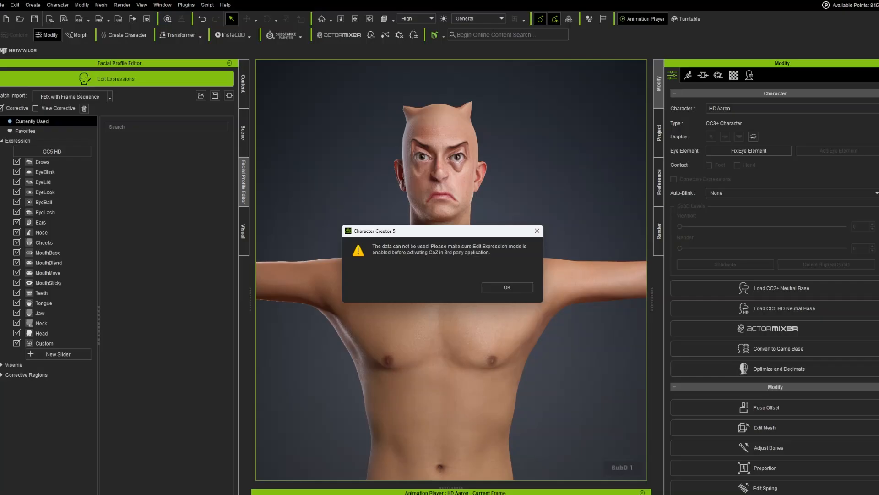
Step: Dismiss the unusable GoZ data warning and turn Edit Expressions off
left_click(504, 287)
left_click(126, 81)
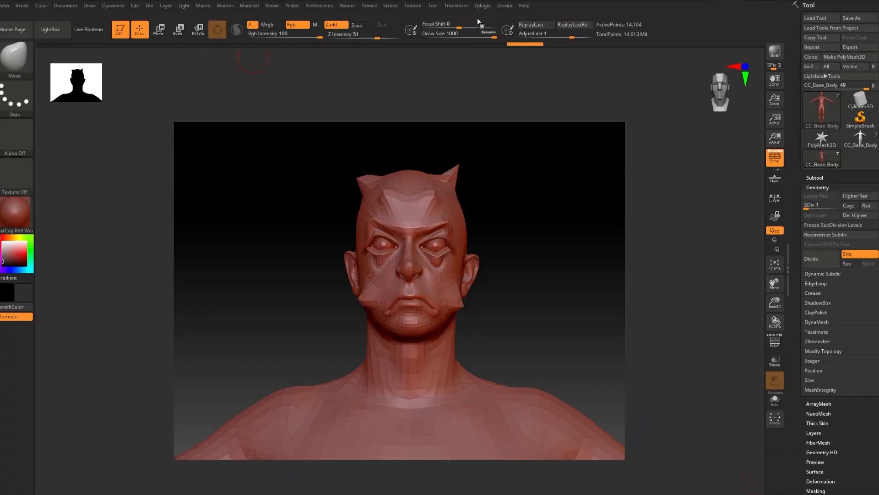
Step: Send the spiked sculpt to Character Creator via CC GoZ Plus, accepting the undo-history notice
left_click(483, 6)
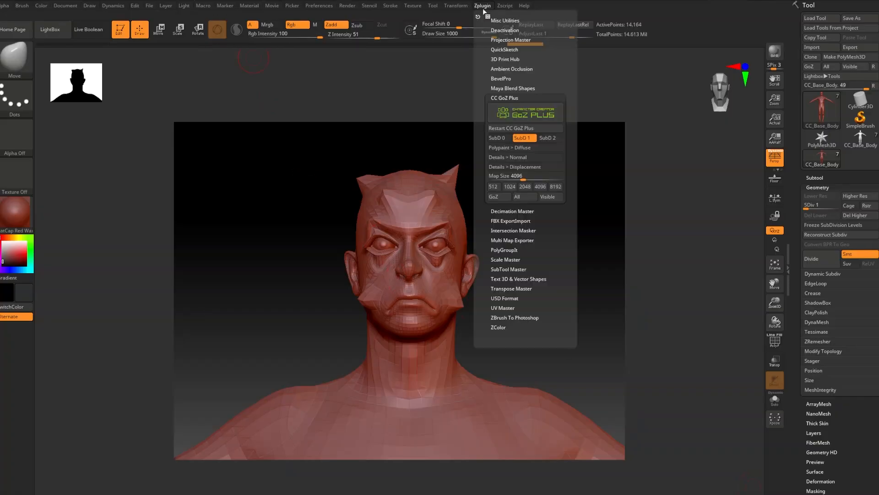
left_click(505, 198)
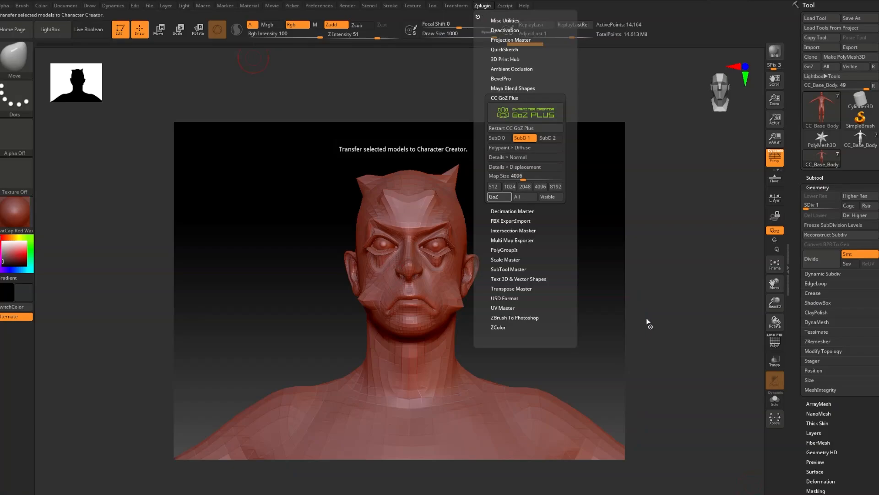
left_click(796, 452)
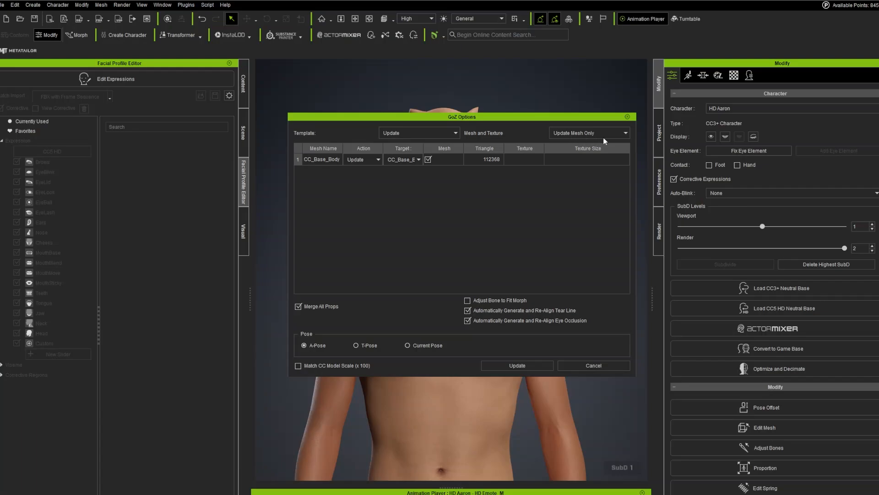
Step: Apply the GoZ mesh update to CC_Base_Body, then play the animation and orbit the horned head
left_click(524, 365)
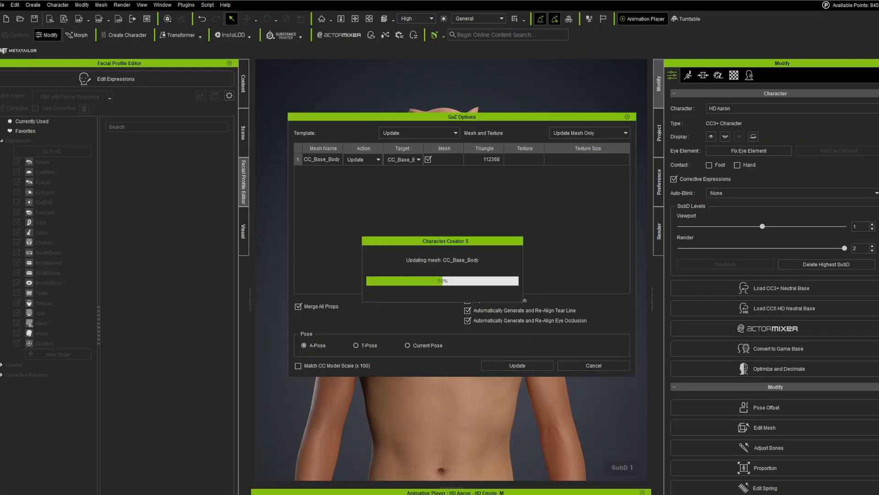
scroll(566, 303, "down", 5)
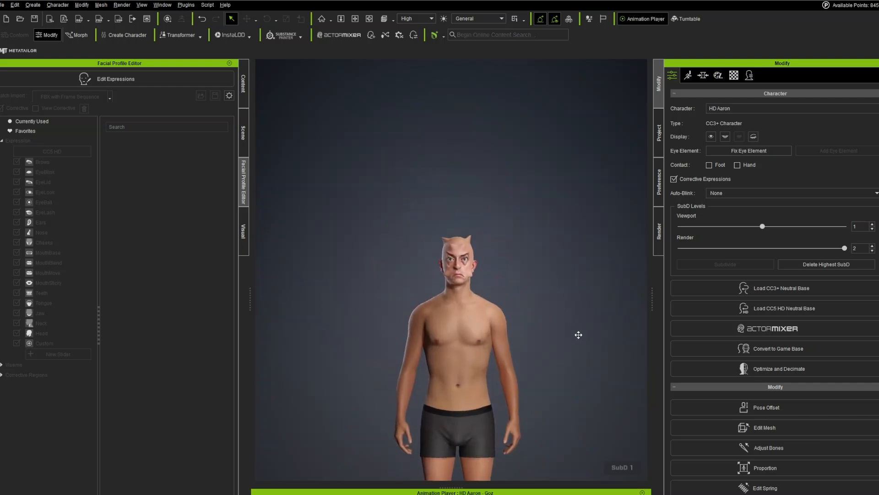
scroll(487, 261, "up", 10)
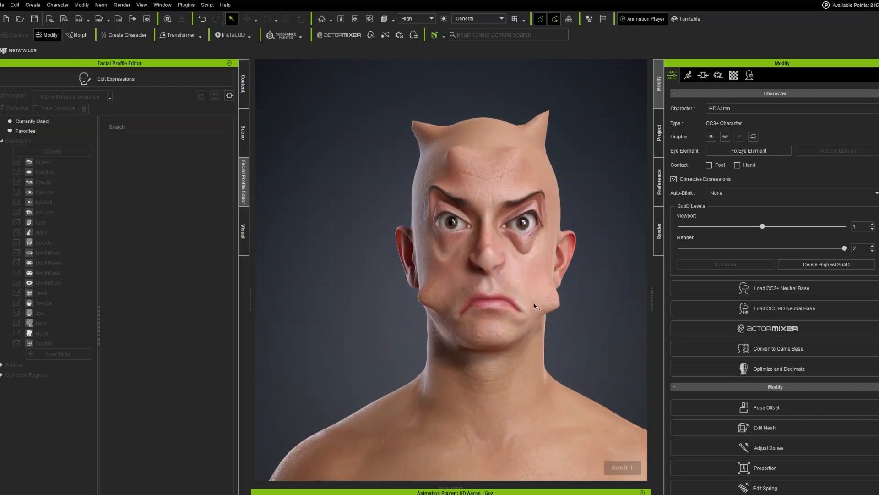
key("space")
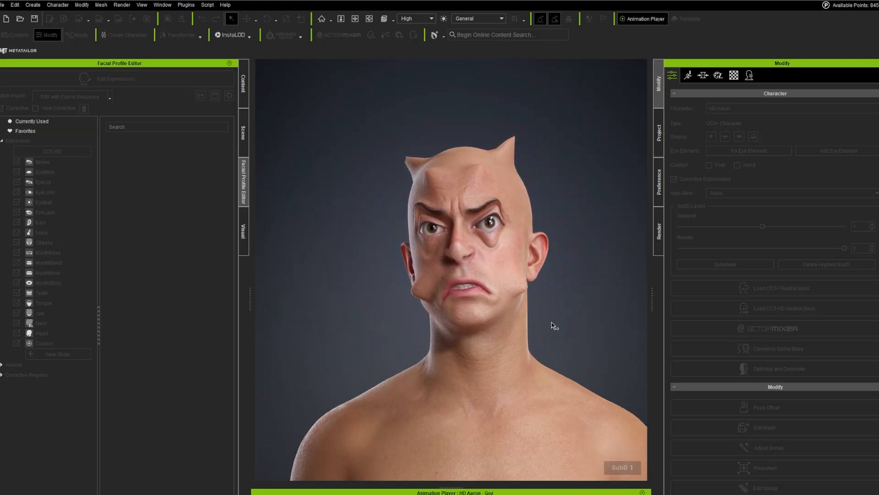
right_click_drag(426, 317, 543, 297)
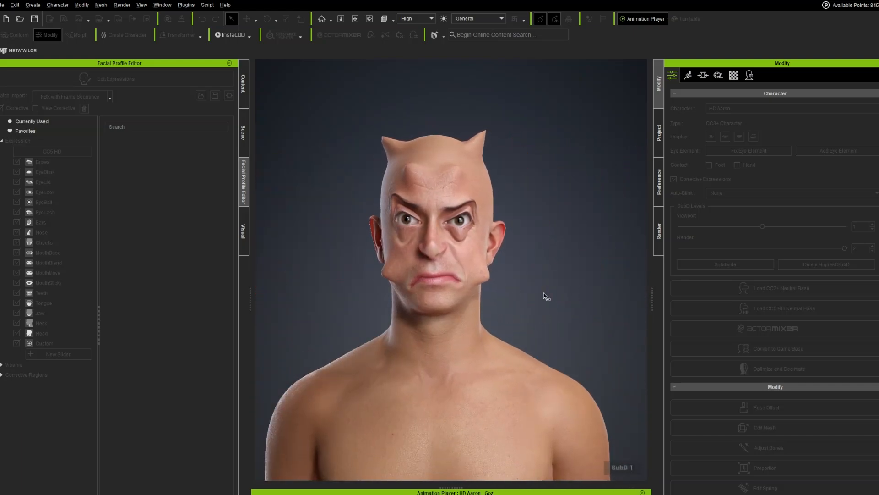